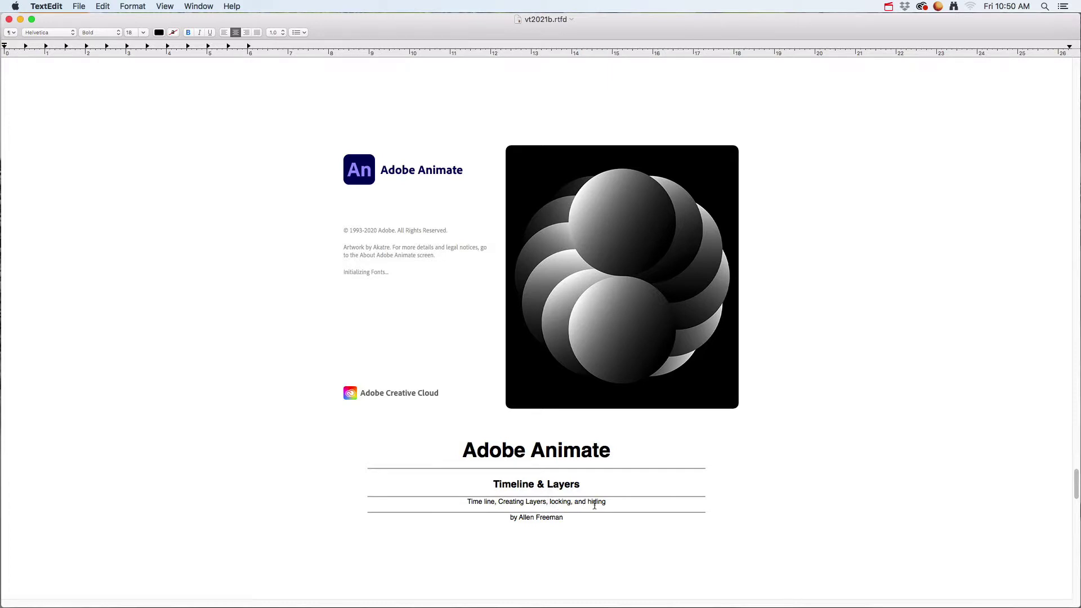
Step: Switch from the TextEdit notes to Adobe Animate's blank 1280×720 Untitled-3 document
key("super+Tab")
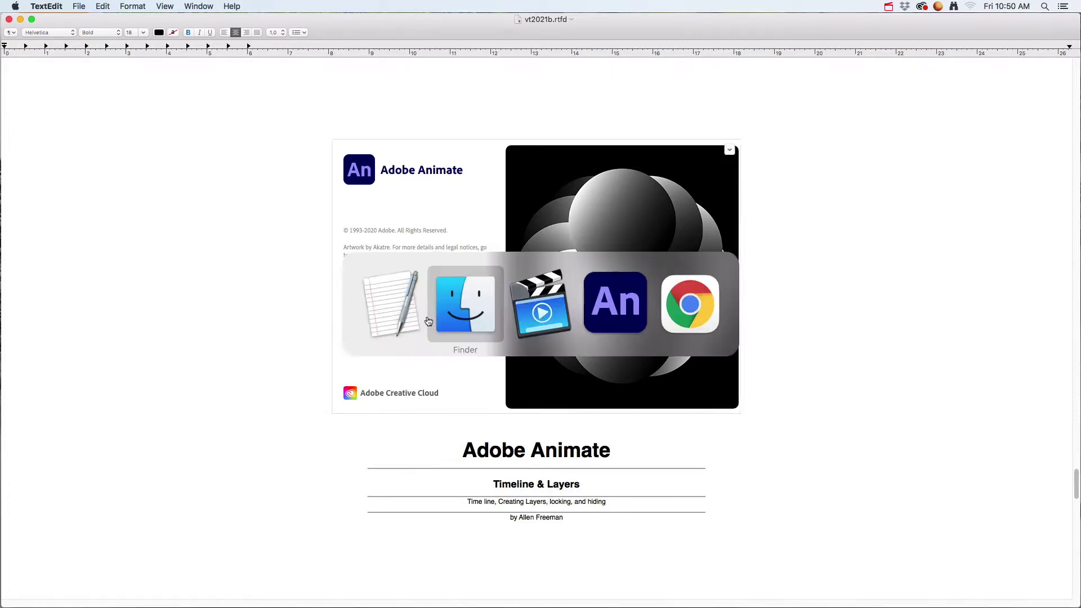
left_click(597, 307)
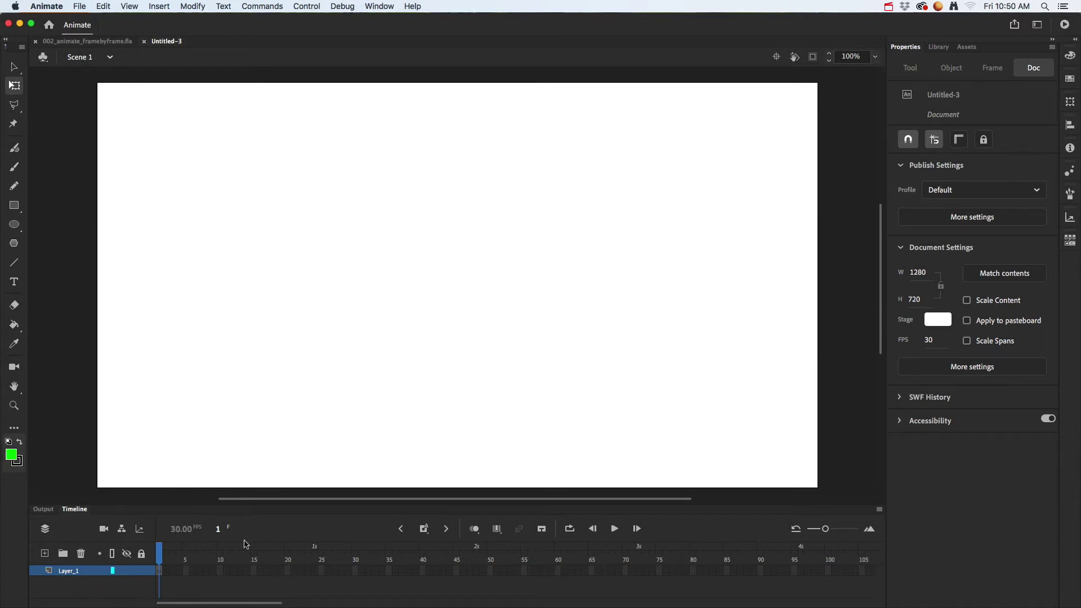
left_click(1037, 24)
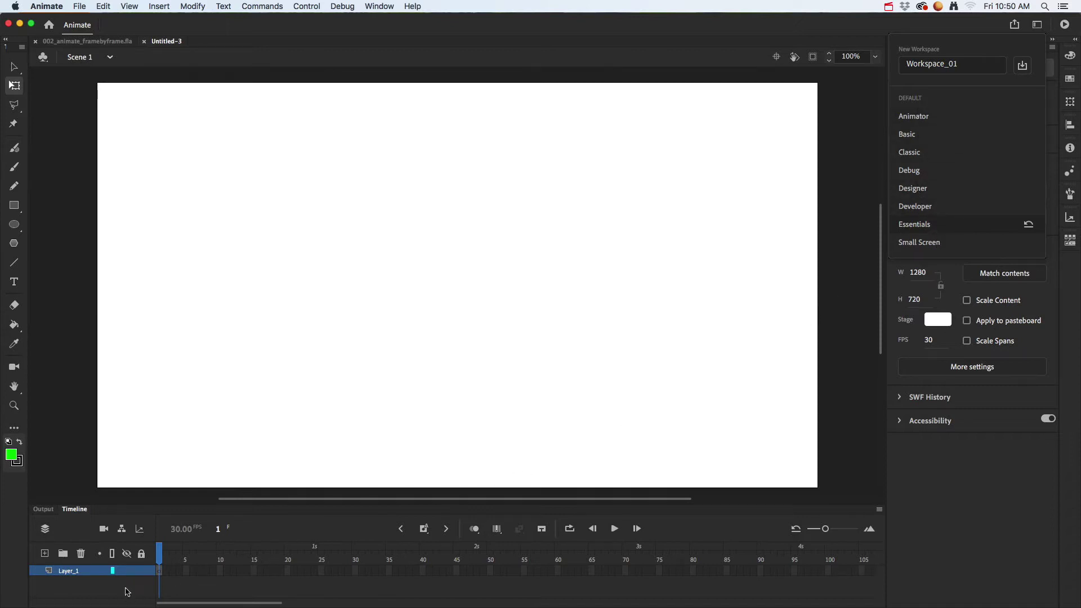
left_click(128, 592)
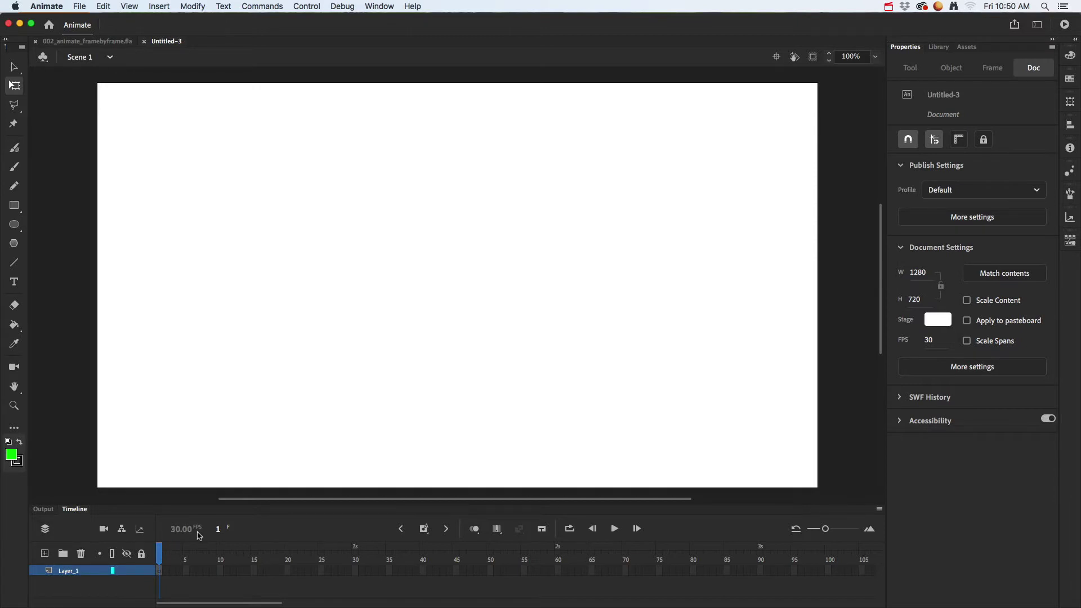
left_click(355, 571)
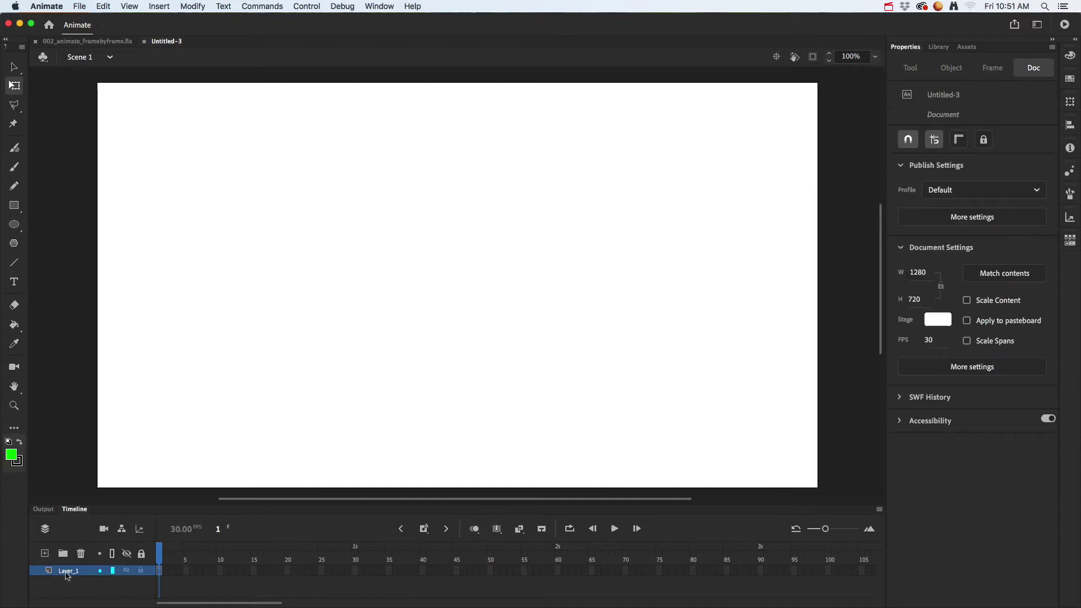
Step: Rename Layer_1 to bg
double_click(67, 571)
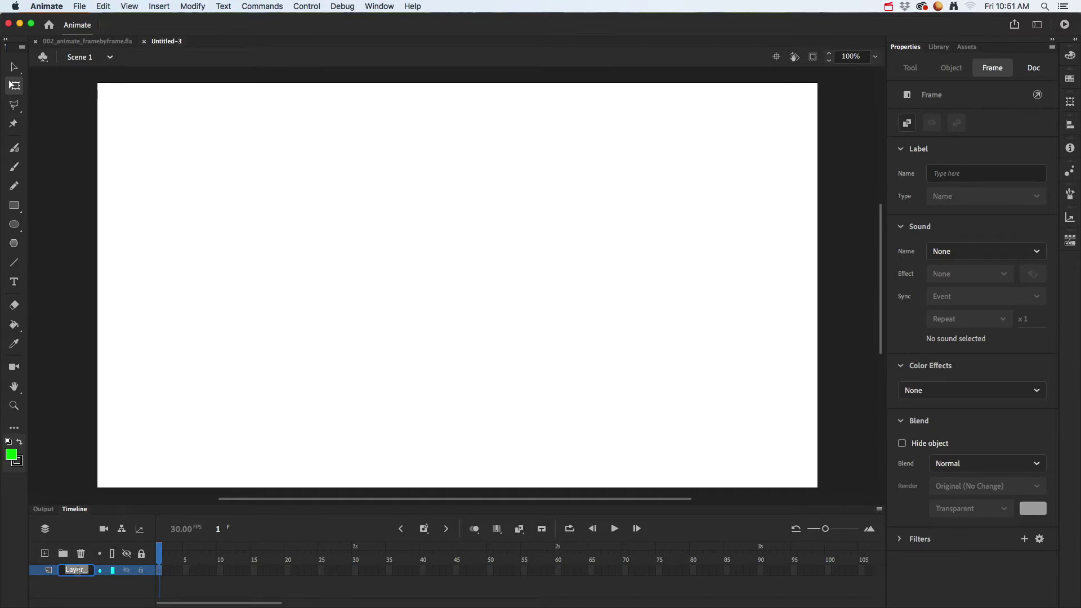
type("bg")
key("Return")
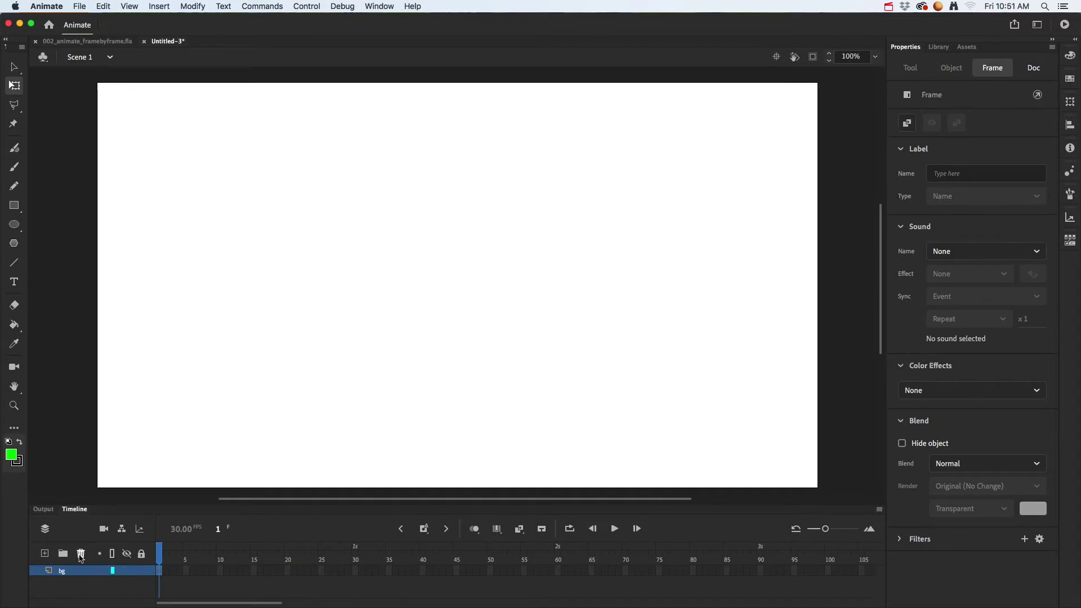
Step: Add two new layers above bg, named snowman and sun
left_click(46, 555)
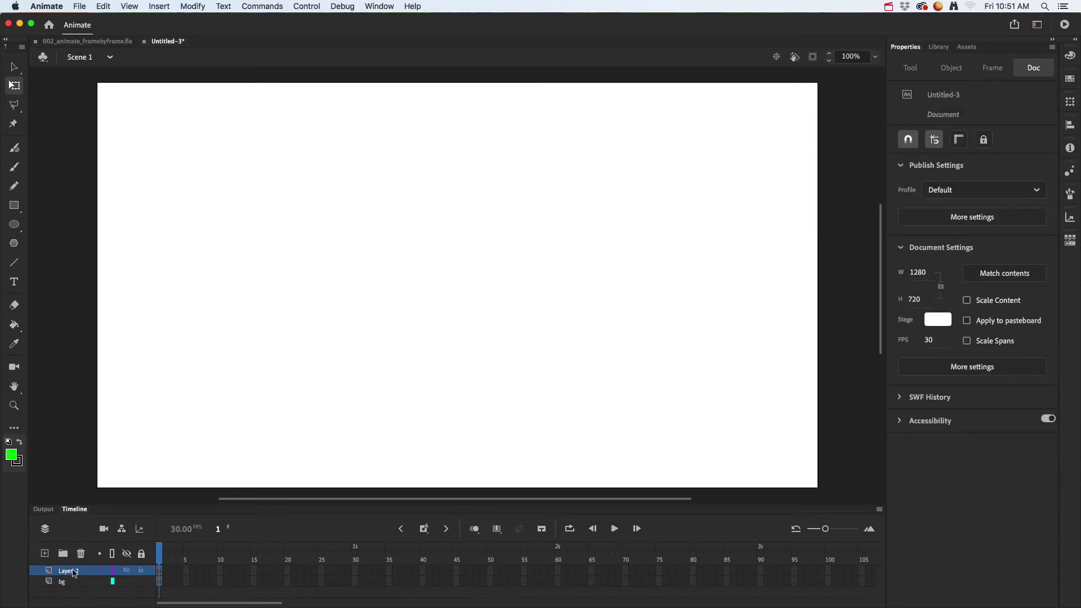
left_click(68, 572)
double_click(67, 572)
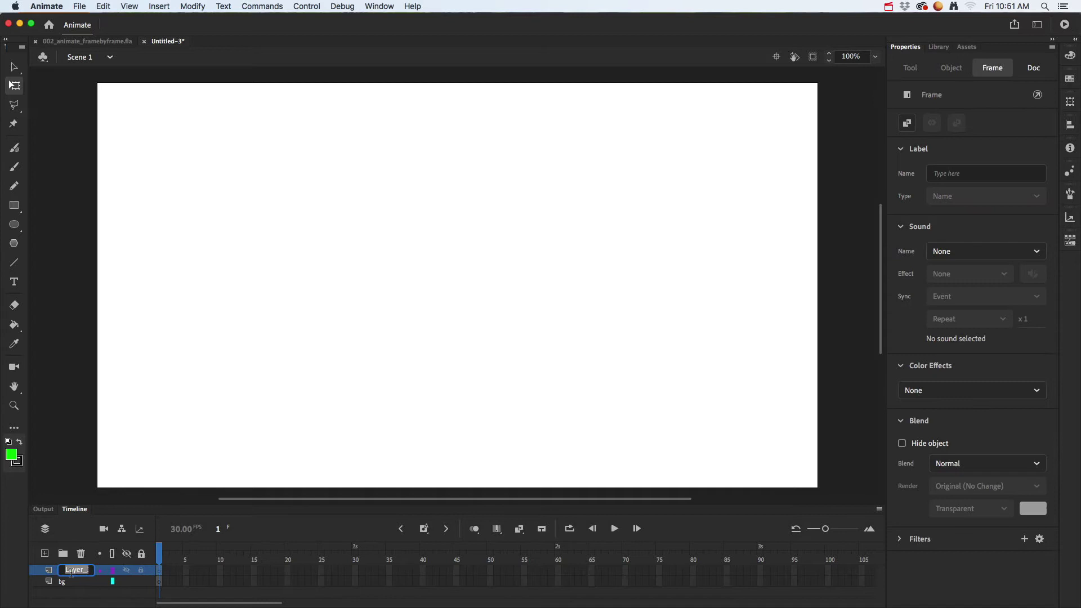
type("snowma")
left_click(82, 591)
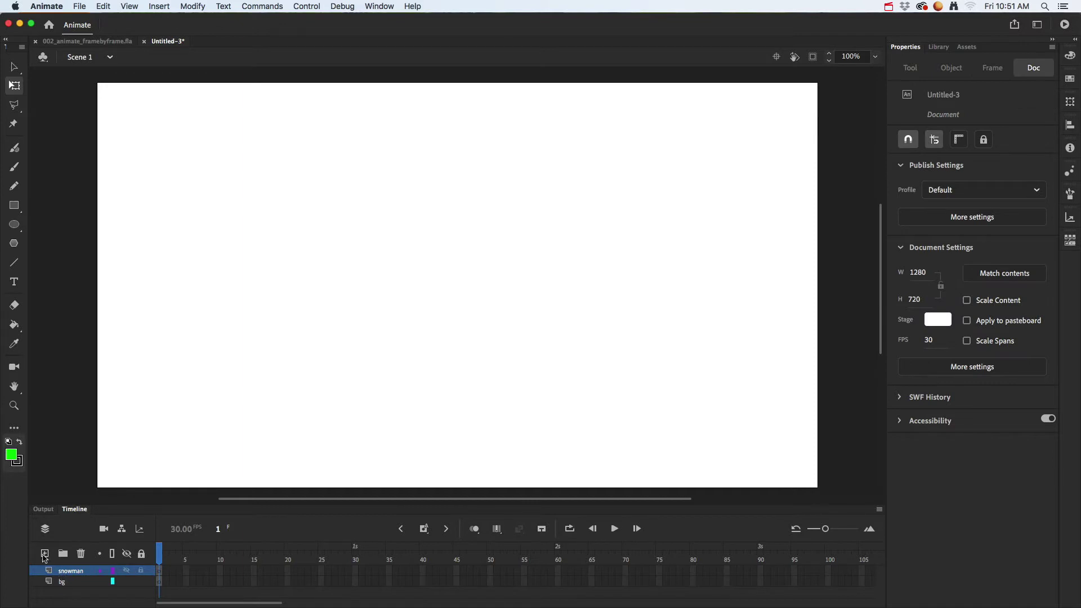
left_click(45, 554)
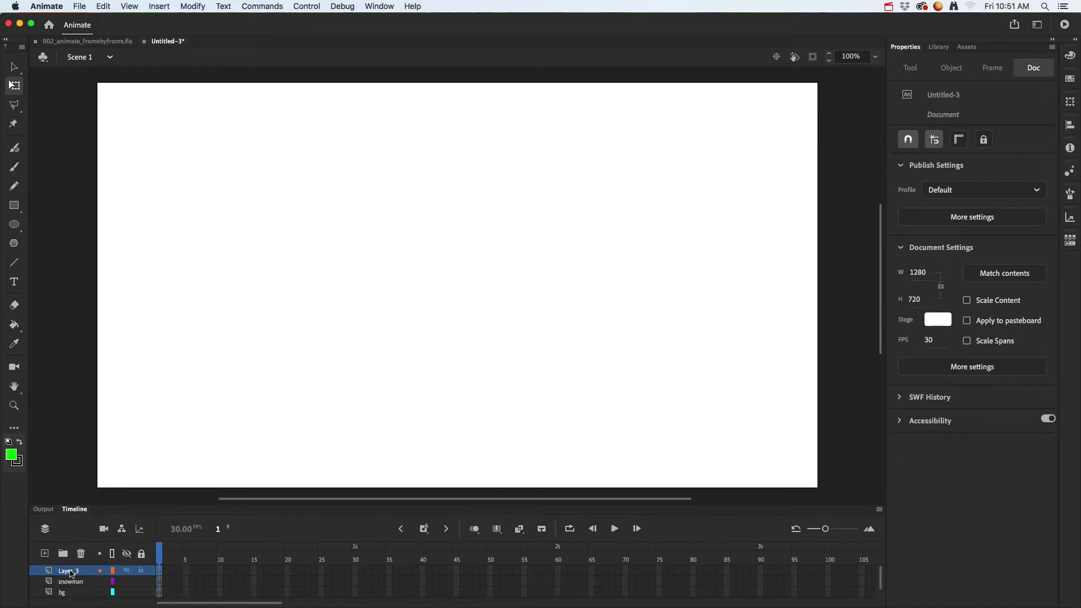
double_click(70, 571)
type("sun")
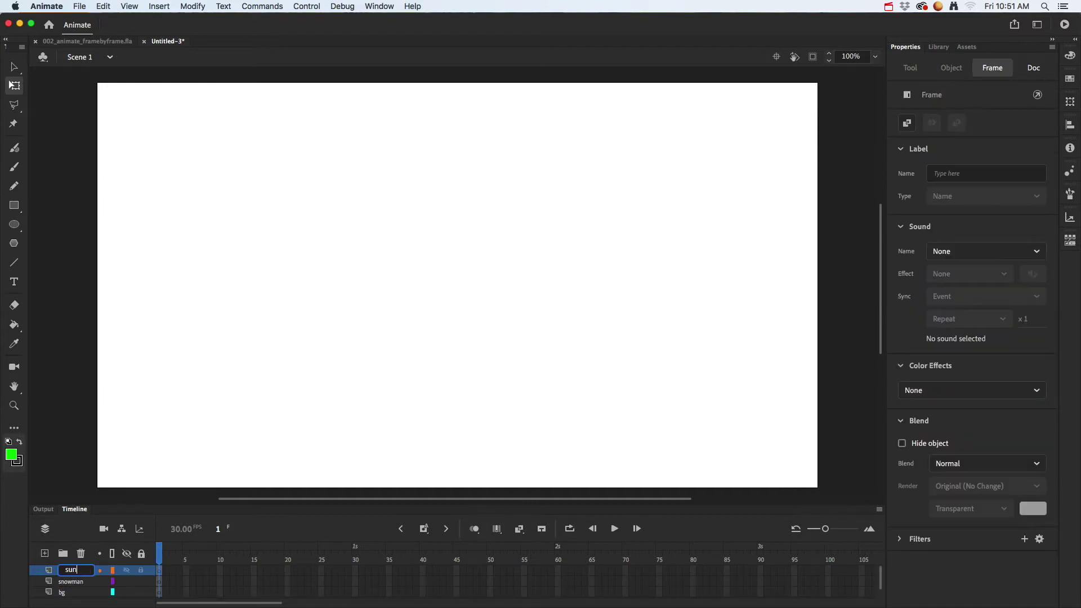
key("Return")
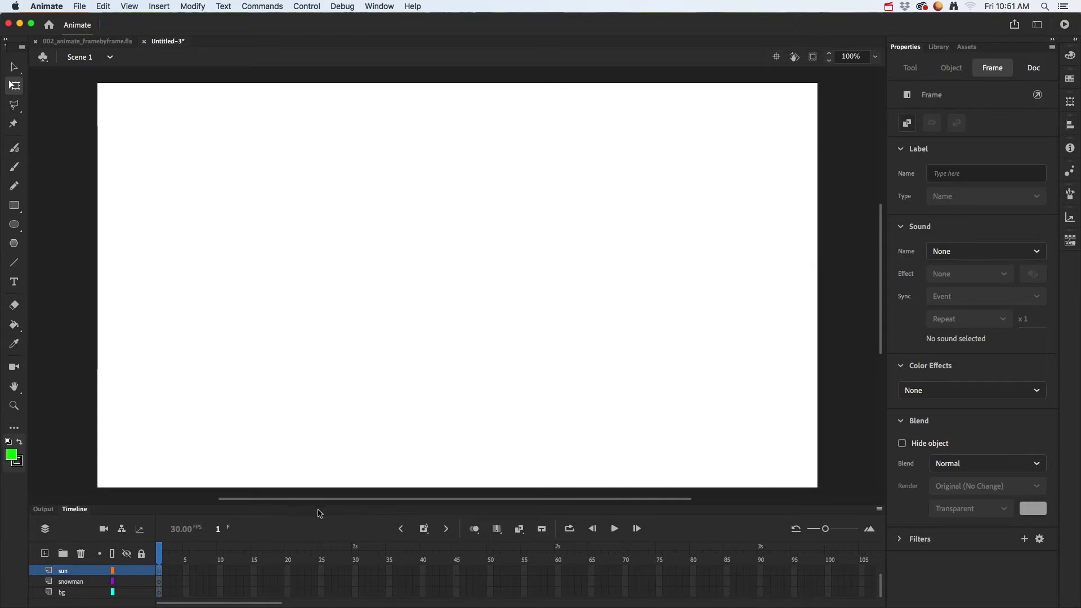
Step: Enlarge the timeline and lock the sun and snowman layers, leaving bg unlocked
left_click_drag(322, 505, 321, 486)
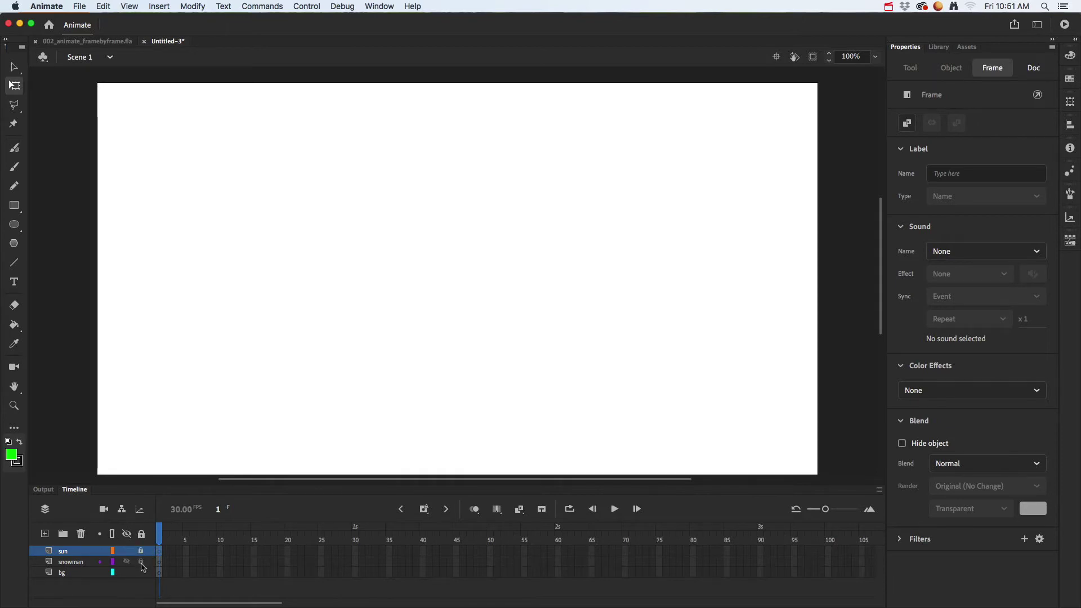
left_click(141, 563)
left_click(127, 535)
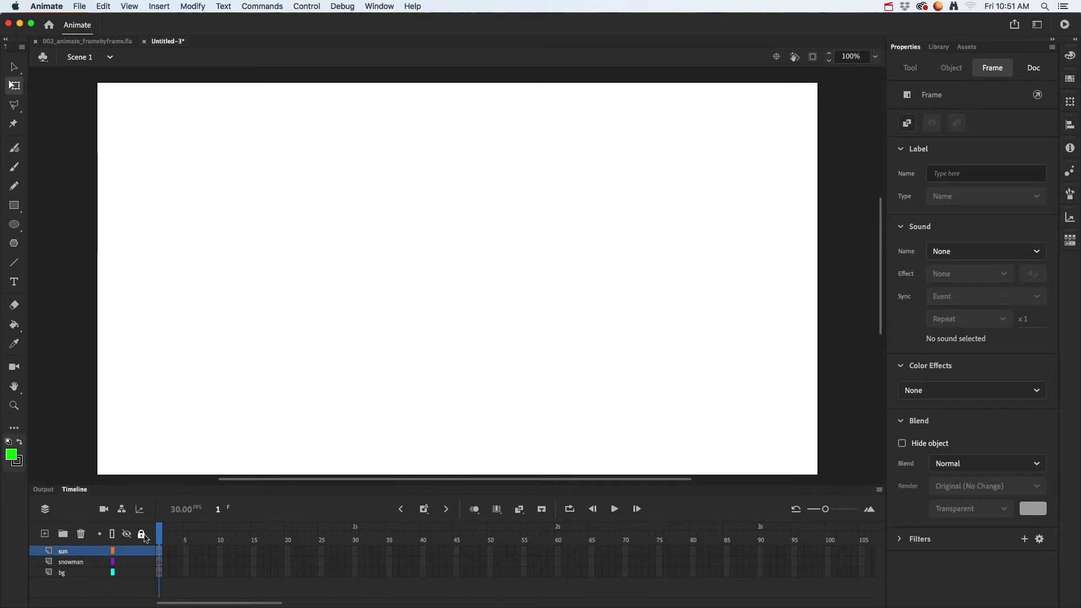
left_click(140, 551)
left_click_drag(141, 562, 140, 551)
Step: On the bg layer, cover the whole stage with a green rectangle
left_click(76, 575)
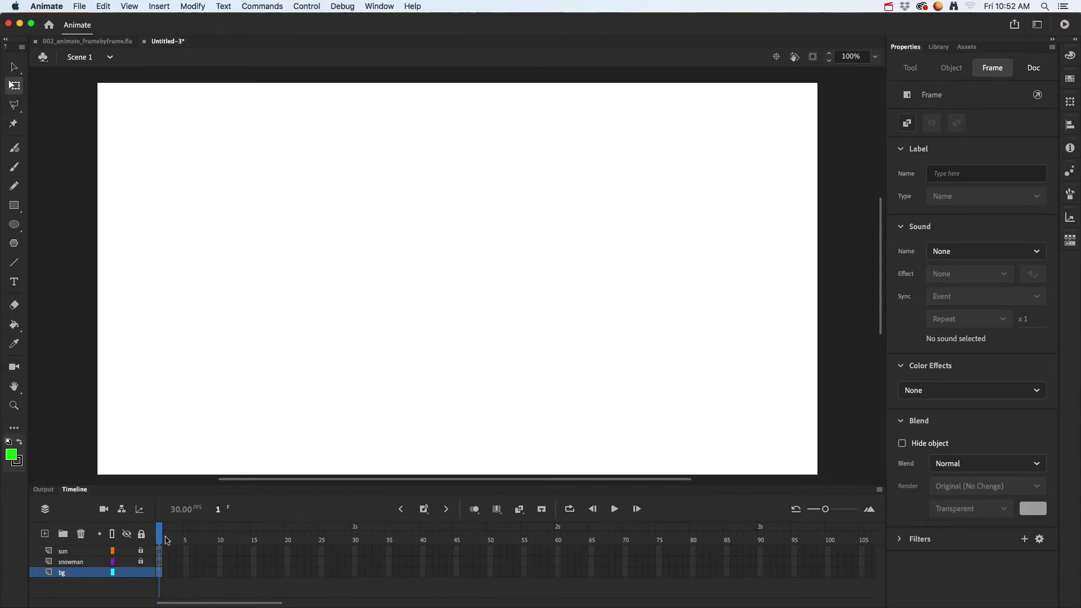
left_click(22, 208)
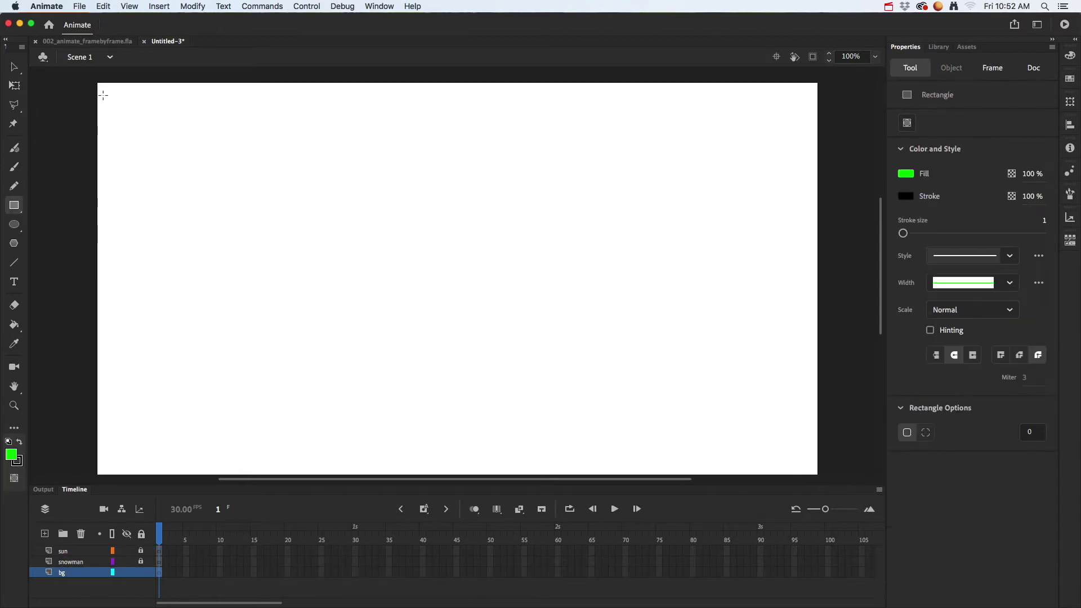
left_click_drag(97, 80, 821, 481)
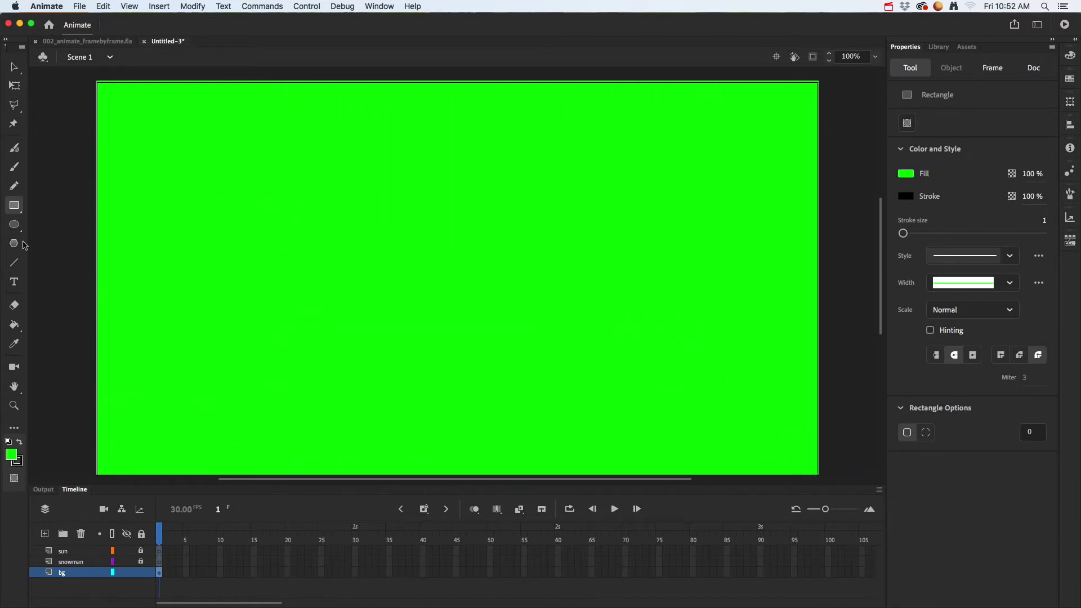
Step: Draw a horizontal line with two vertical dividers and bend its segments into three hills
left_click(14, 263)
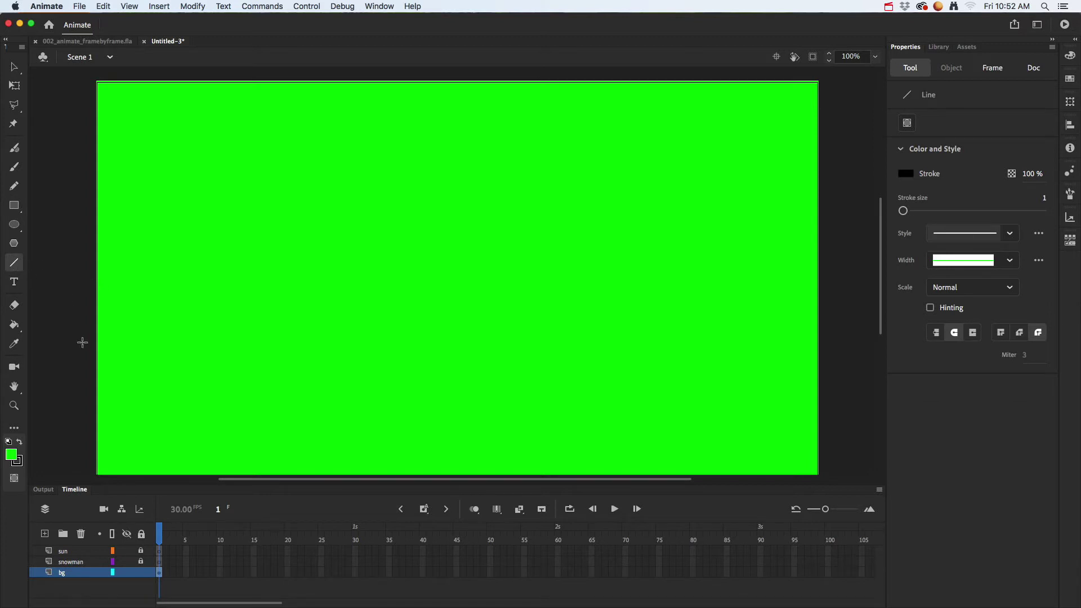
left_click_drag(91, 335, 833, 336)
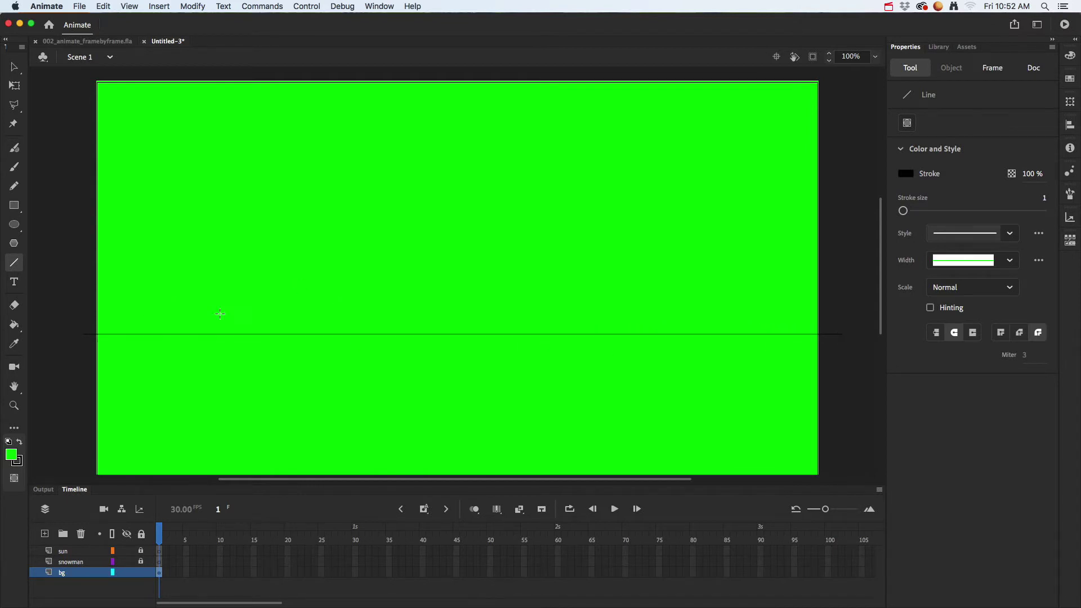
left_click_drag(205, 308, 203, 365)
left_click_drag(462, 314, 462, 359)
left_click(14, 66)
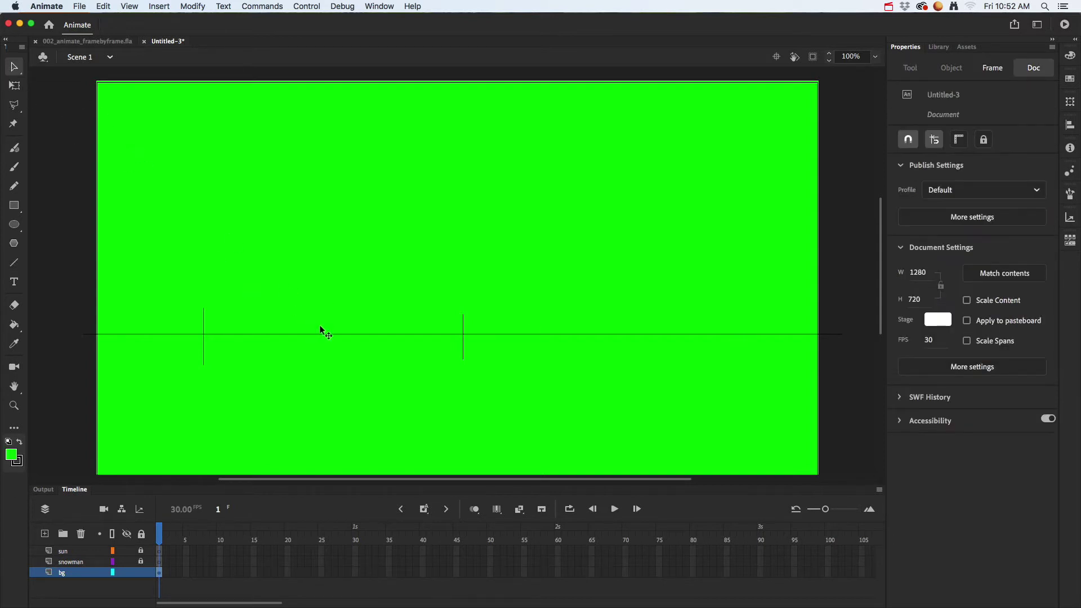
left_click_drag(323, 332, 331, 299)
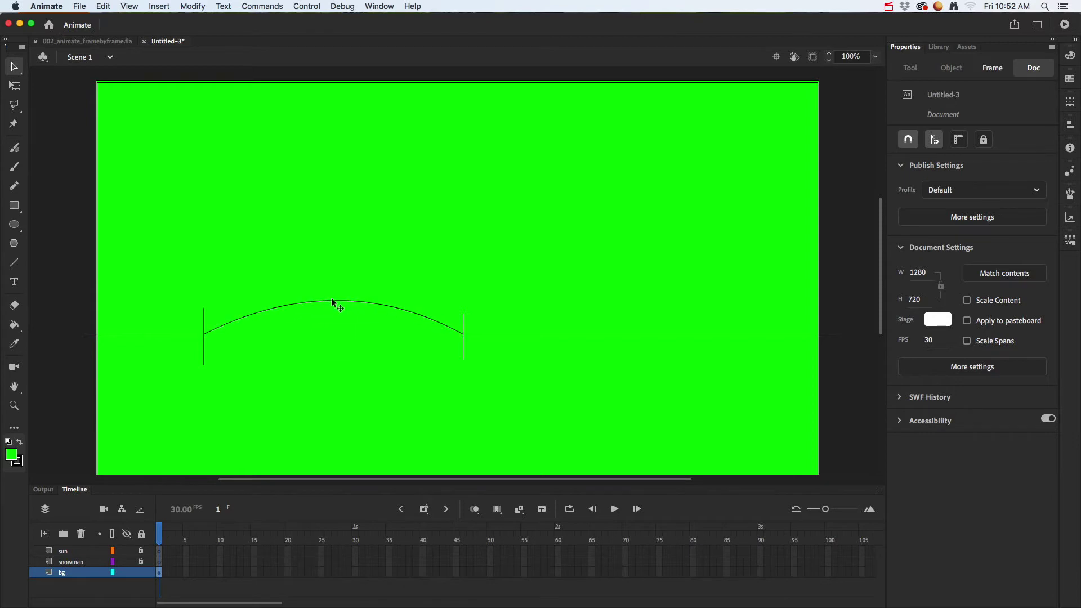
left_click_drag(653, 334, 655, 308)
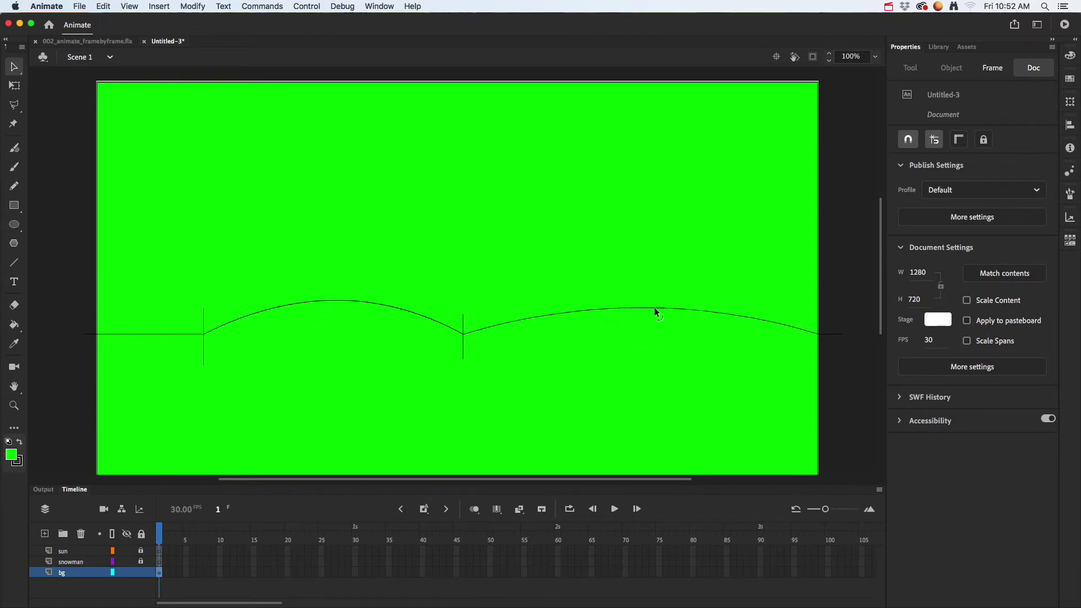
left_click_drag(154, 332, 151, 320)
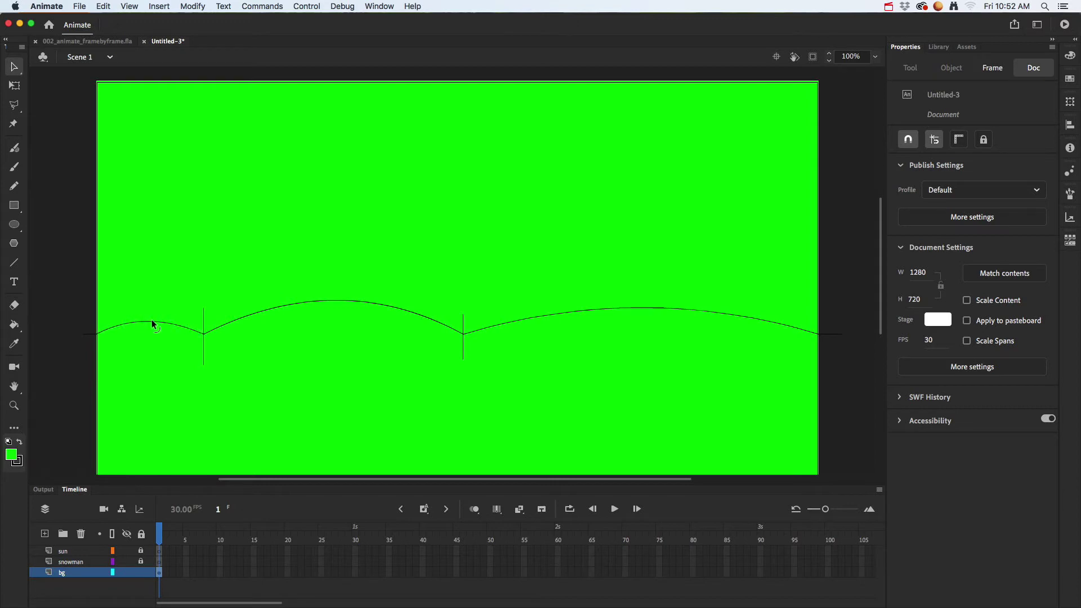
Step: Delete the two vertical helper lines, leaving only the hill line
left_click(203, 350)
key("Delete")
left_click(204, 322)
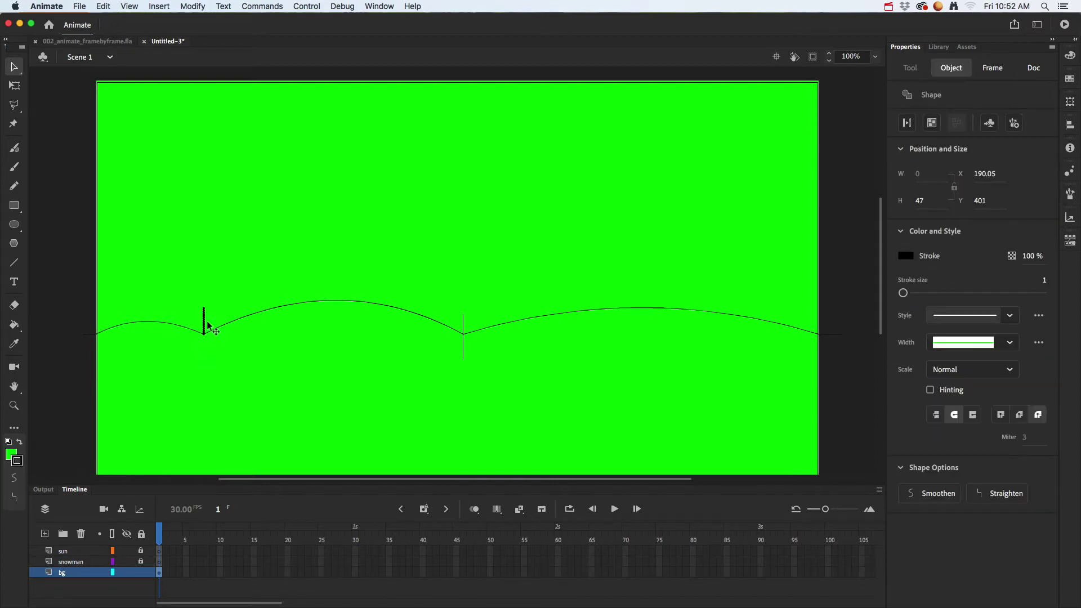
key("Delete")
left_click(464, 324)
key("Delete")
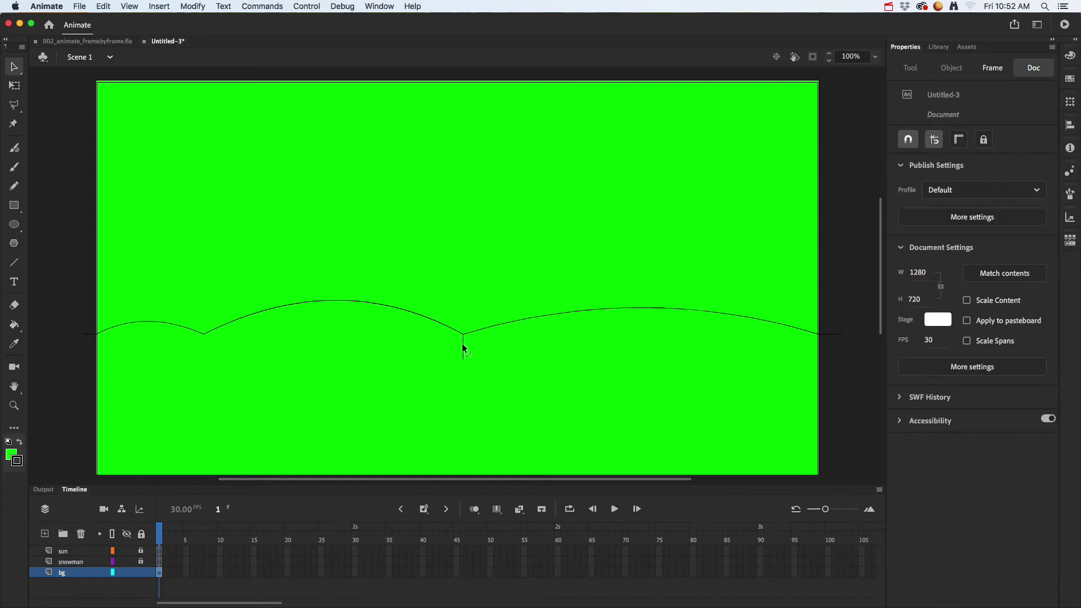
left_click(464, 347)
key("Delete")
Step: Fill the ground below the hills with white
left_click(11, 455)
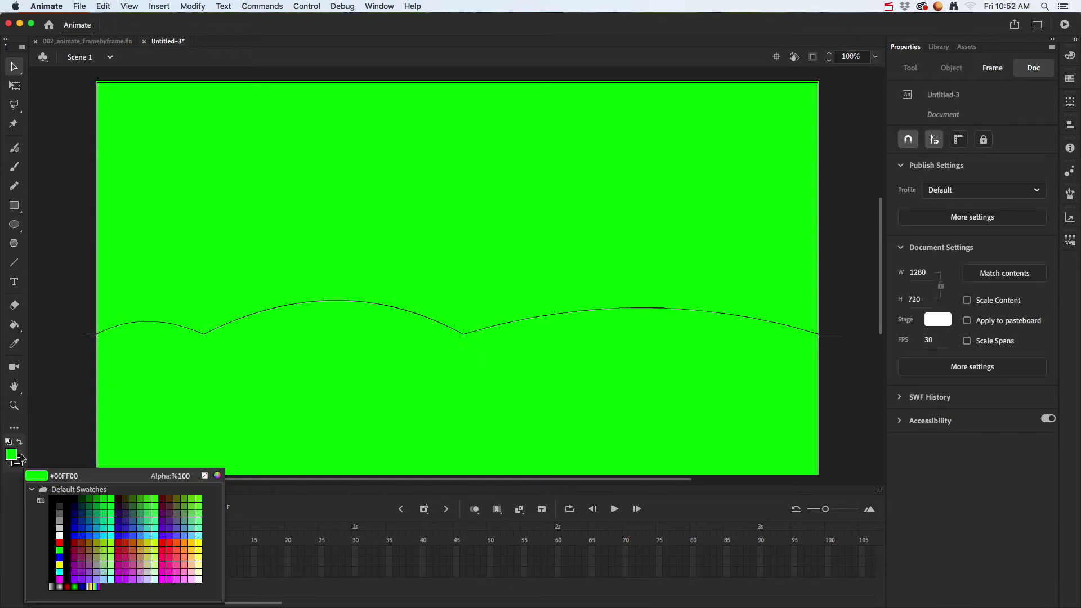
left_click(62, 532)
left_click(13, 325)
left_click(197, 393)
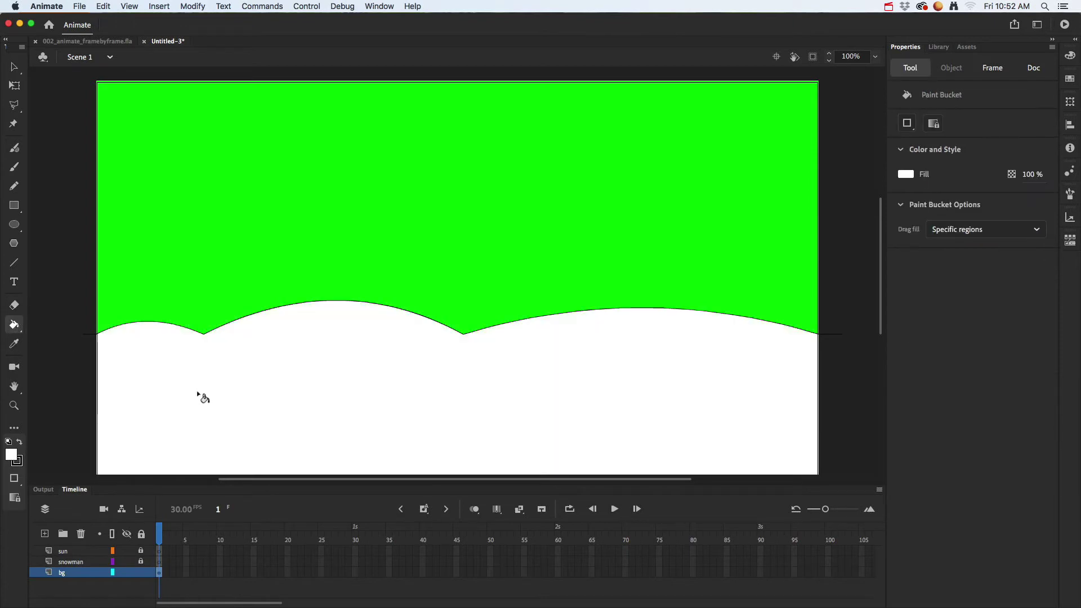
Step: Fill the sky blue and lock the bg layer
left_click(11, 455)
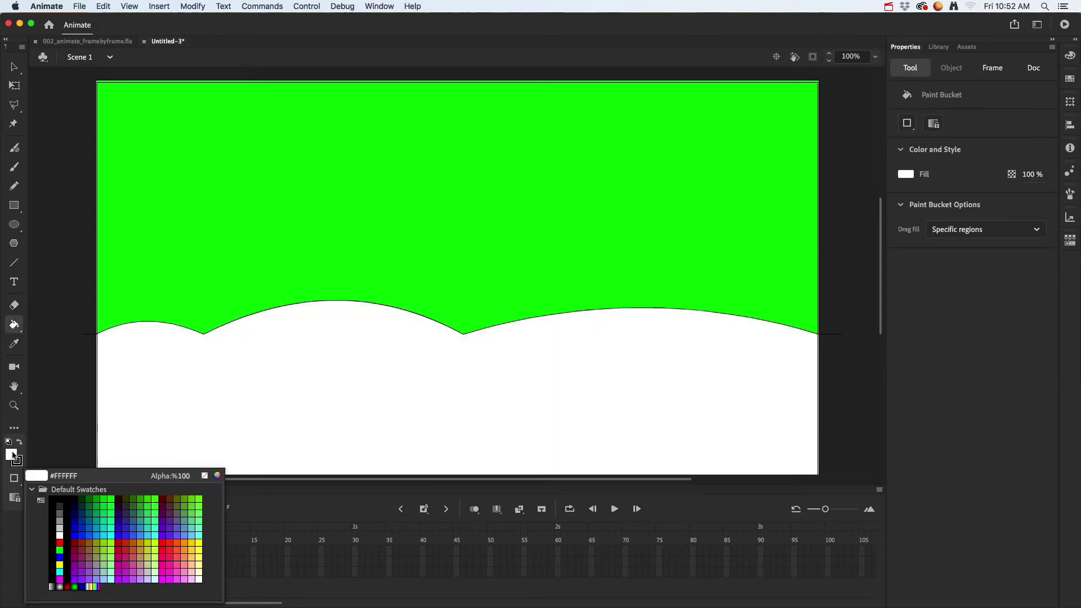
left_click(89, 535)
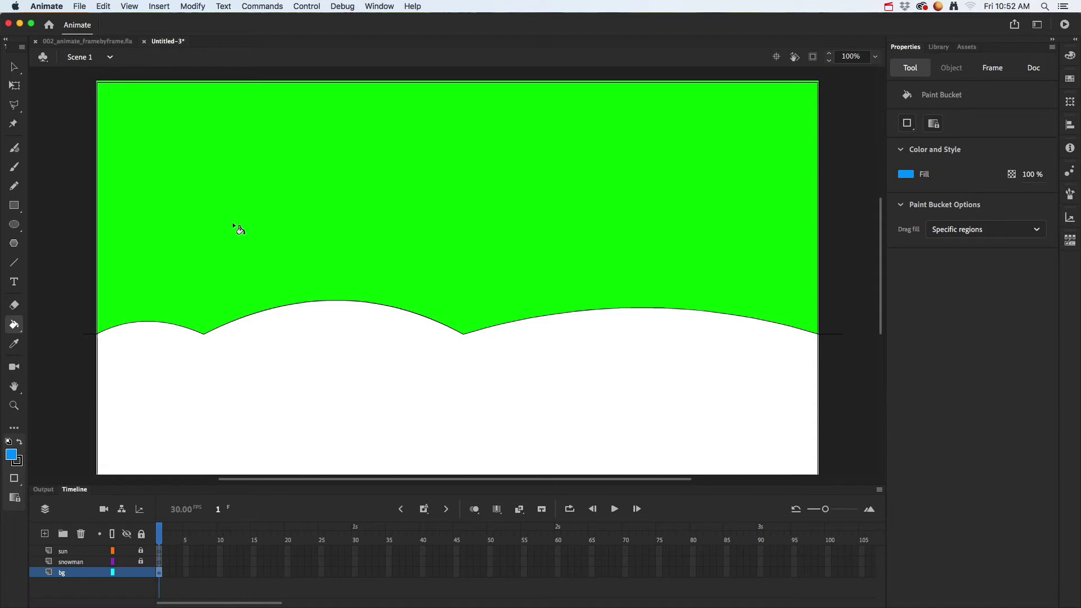
left_click(232, 223)
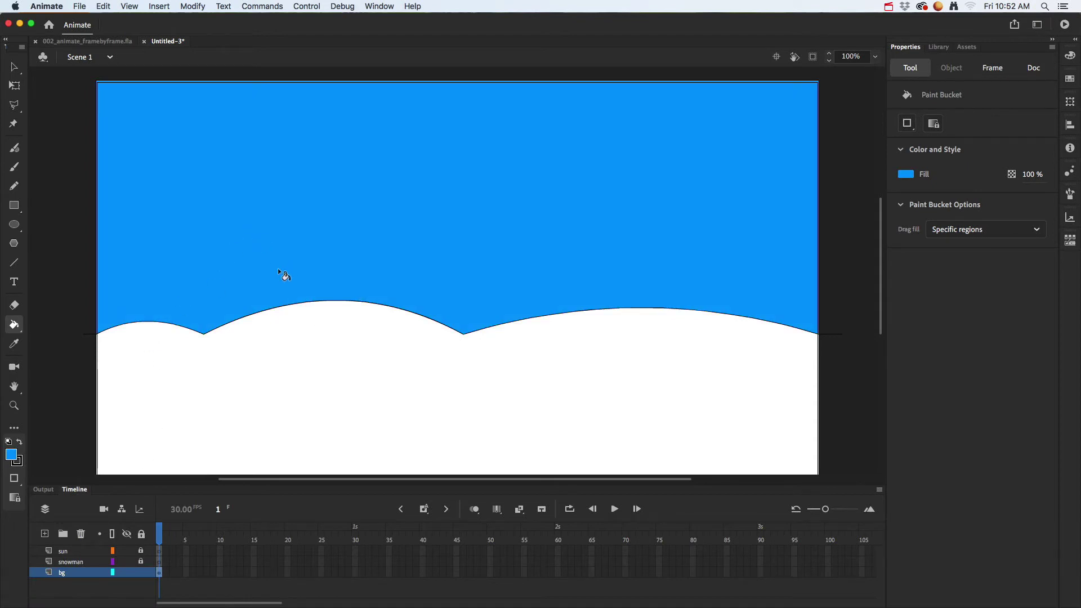
left_click(144, 574)
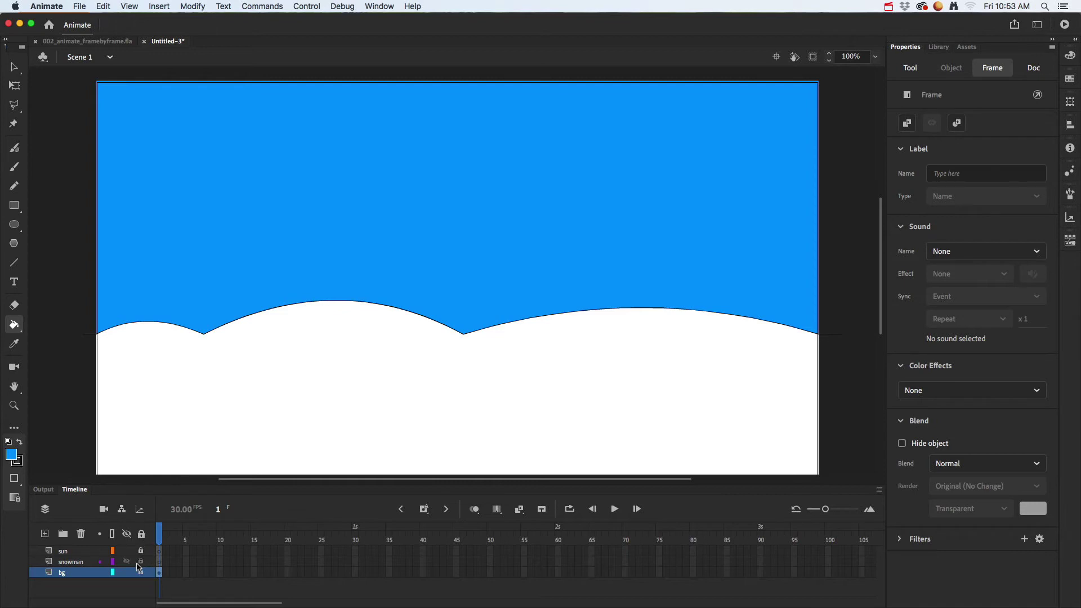
Step: On the snowman layer, draw a white body circle left of the stage
left_click(14, 386)
left_click_drag(121, 357, 258, 351)
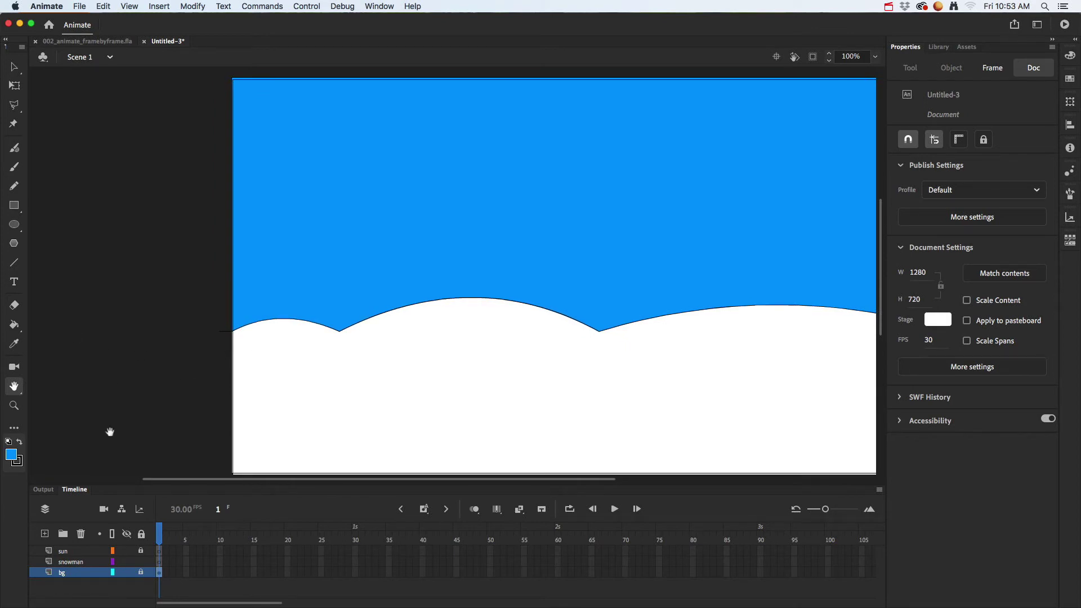
left_click(93, 562)
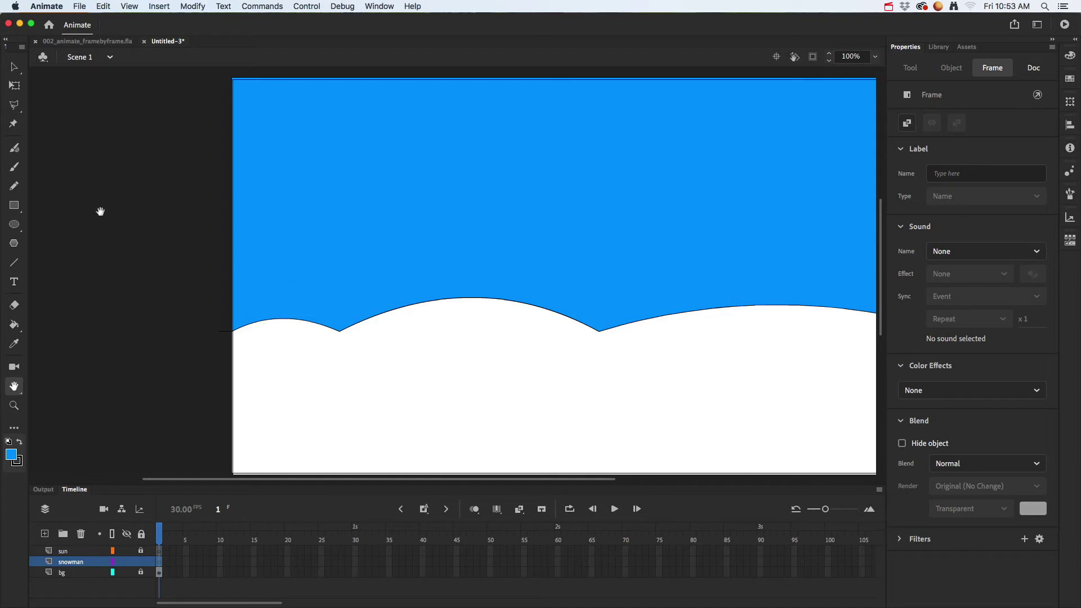
left_click(13, 226)
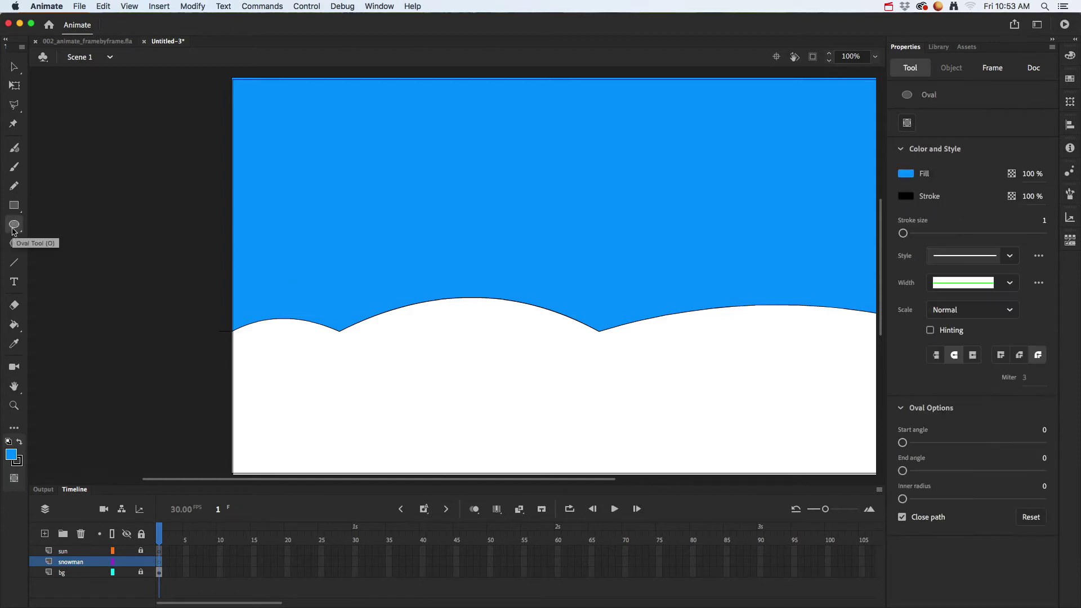
left_click(10, 454)
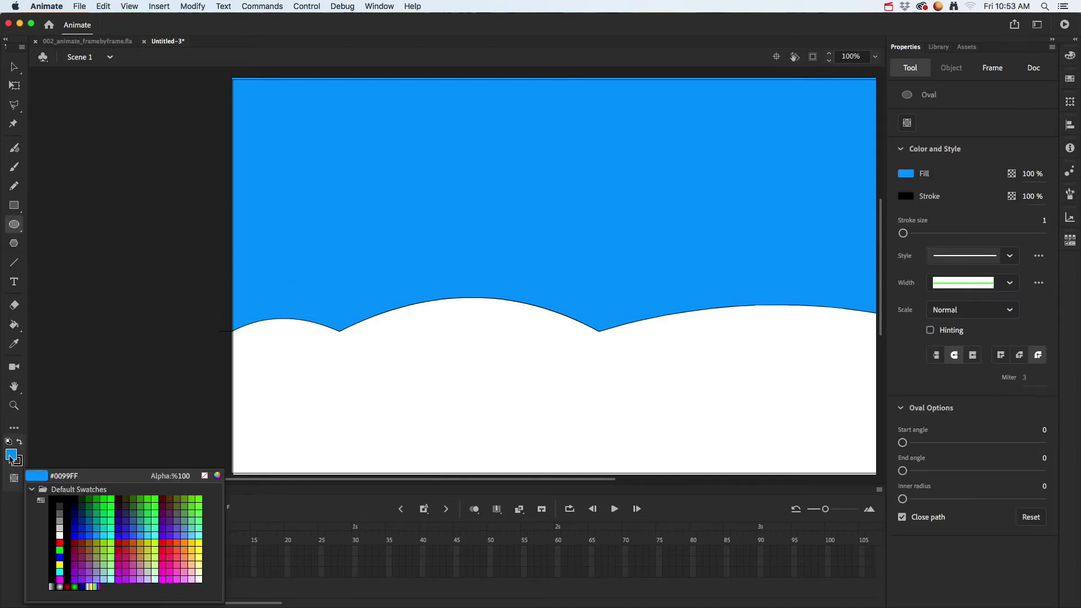
left_click(60, 535)
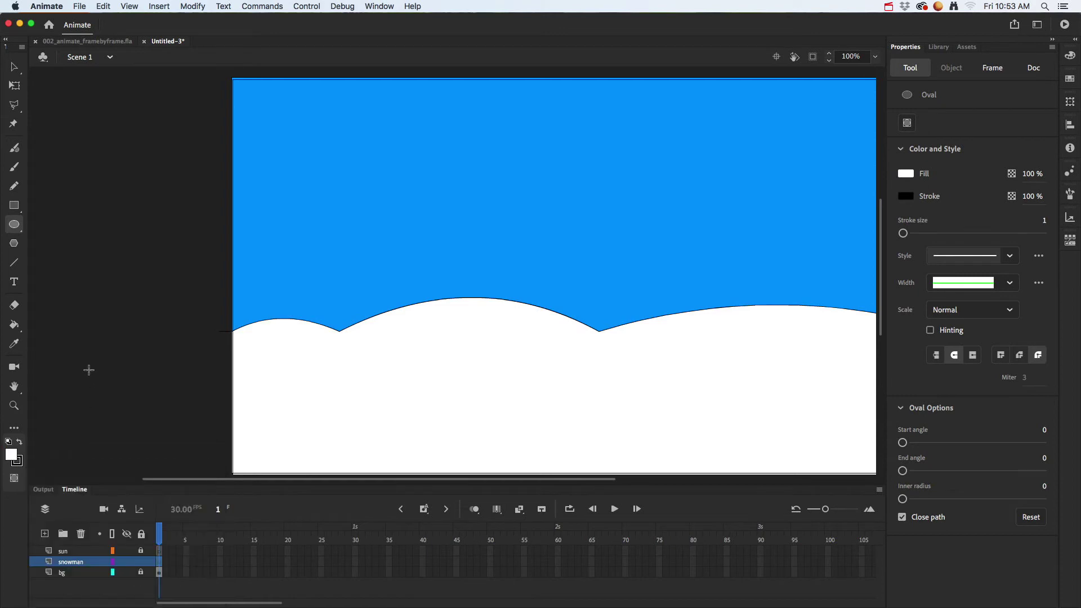
left_click_drag(79, 354, 164, 437)
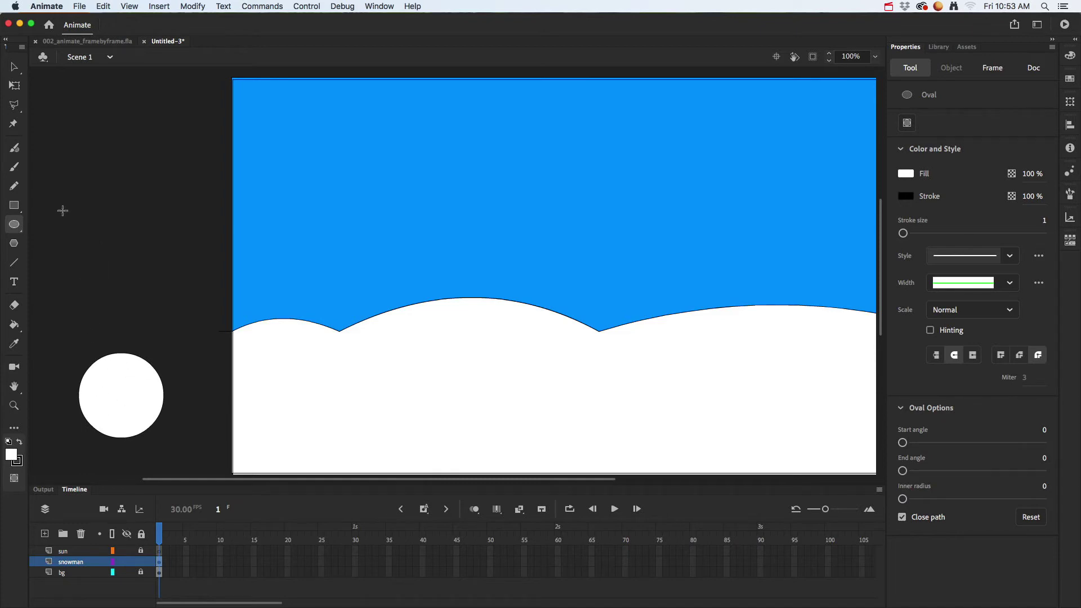
Step: Draw and move a smaller overlapping circle, then undo both actions
left_click(14, 66)
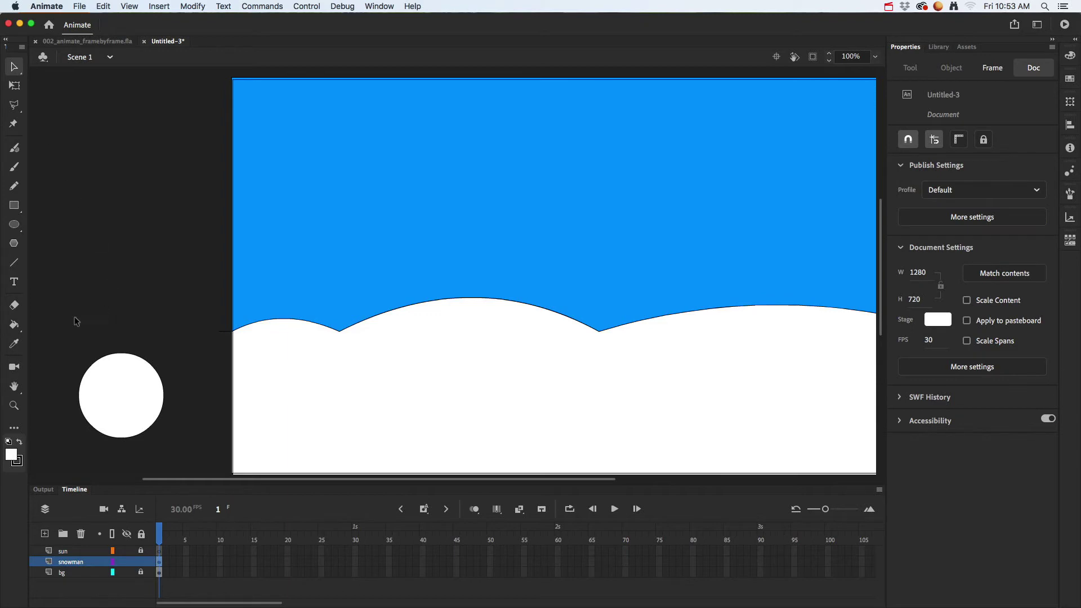
left_click(14, 225)
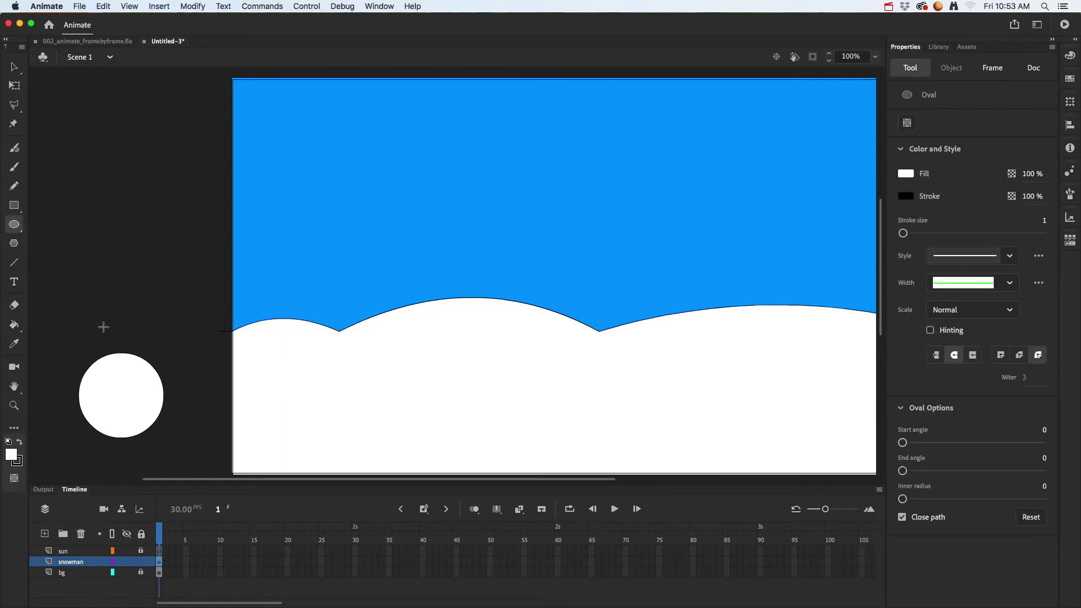
left_click_drag(100, 320, 159, 383)
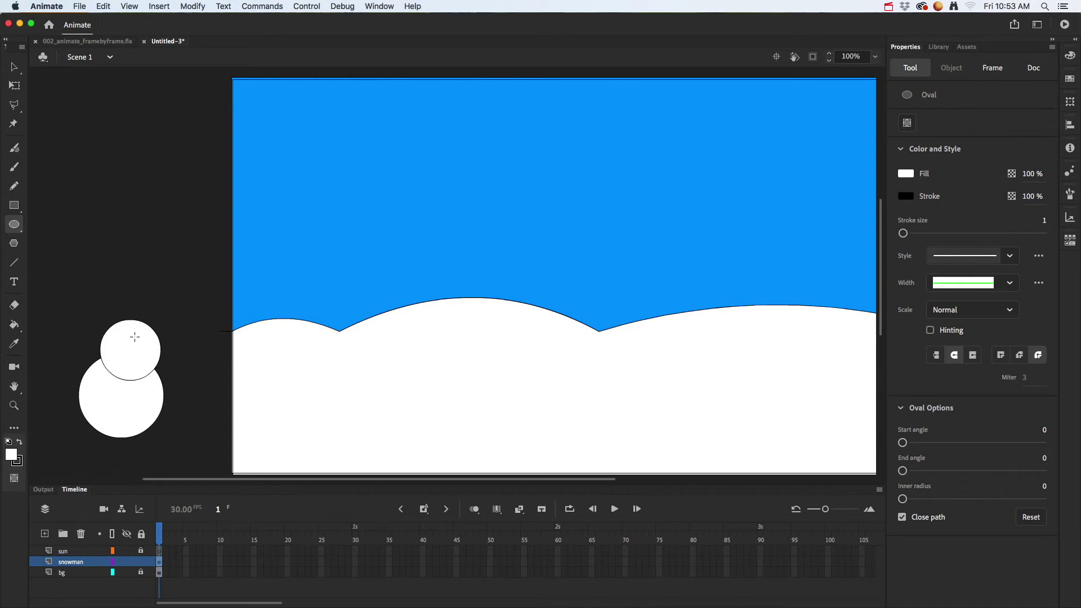
key("v")
left_click(135, 357)
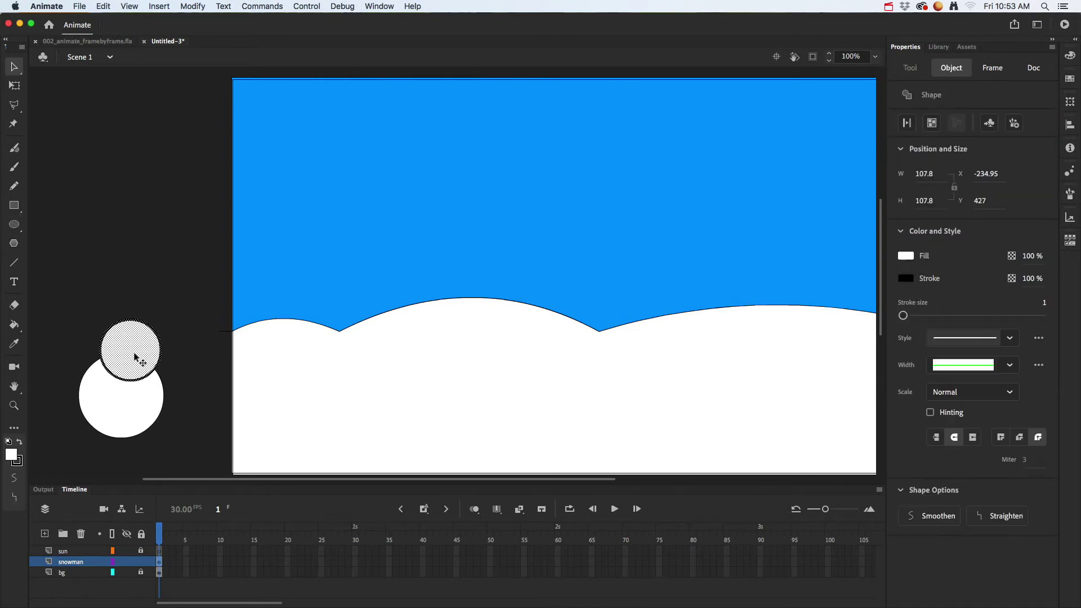
left_click_drag(135, 357, 127, 326)
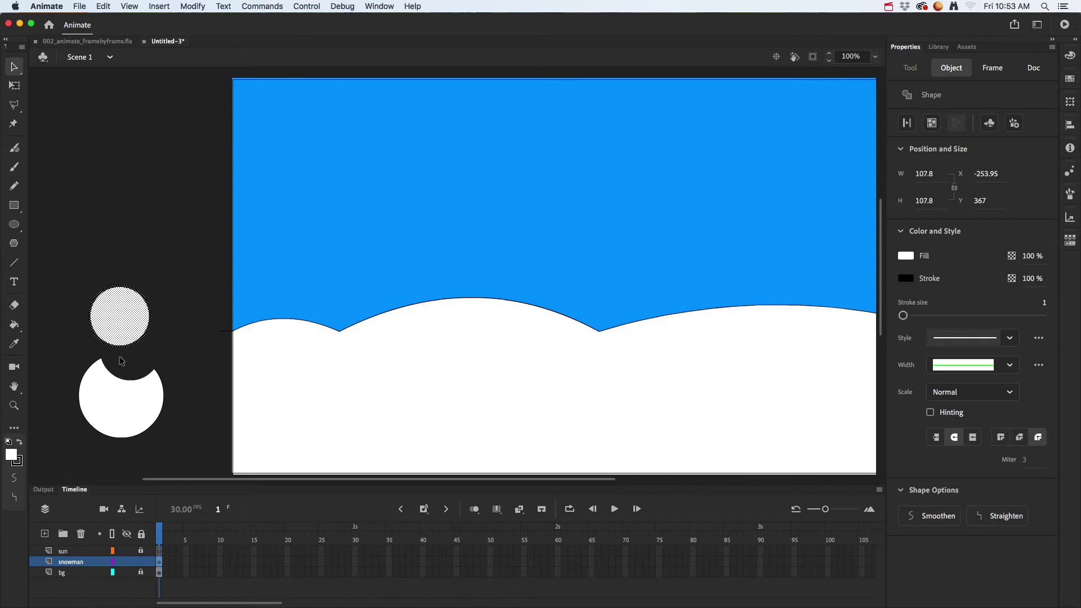
key("ctrl+z")
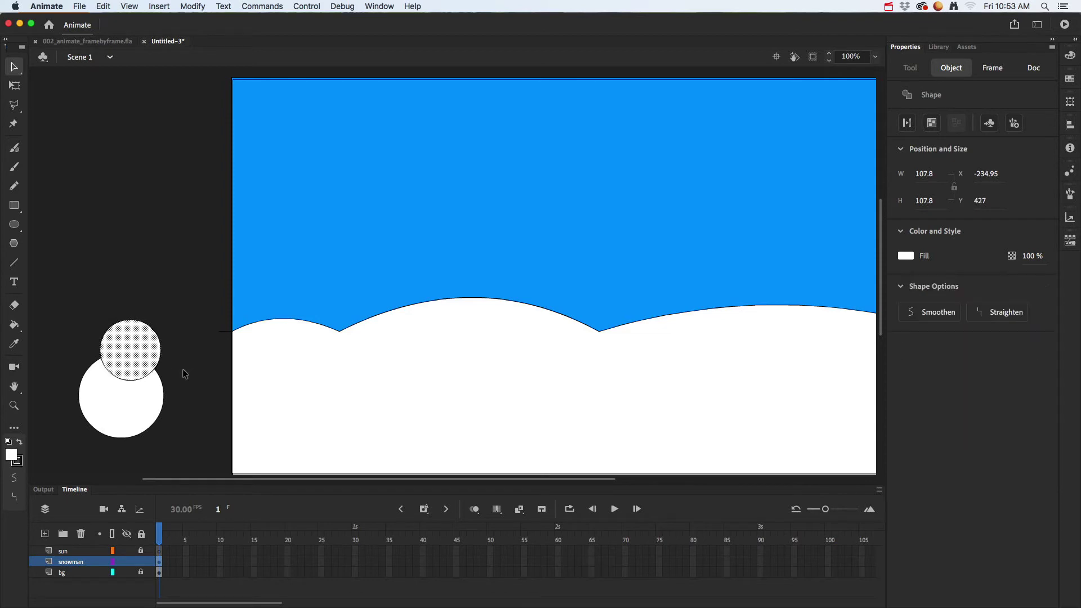
key("ctrl+z")
key("ctrl+z")
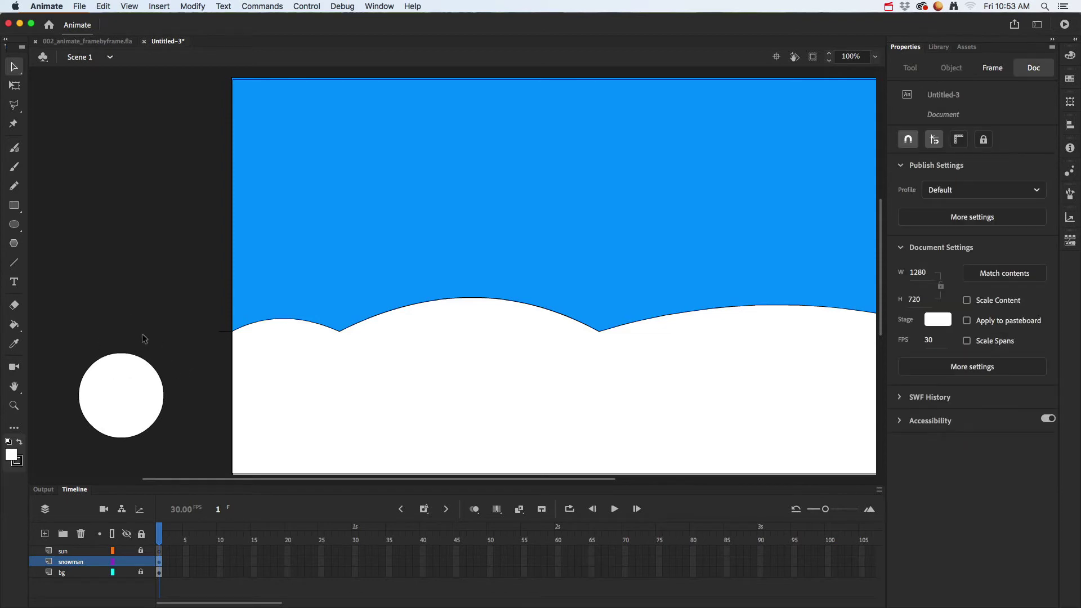
Step: Draw the middle and head circles and stack them onto the body
left_click(14, 225)
left_click_drag(87, 258, 151, 322)
left_click_drag(103, 191, 143, 232)
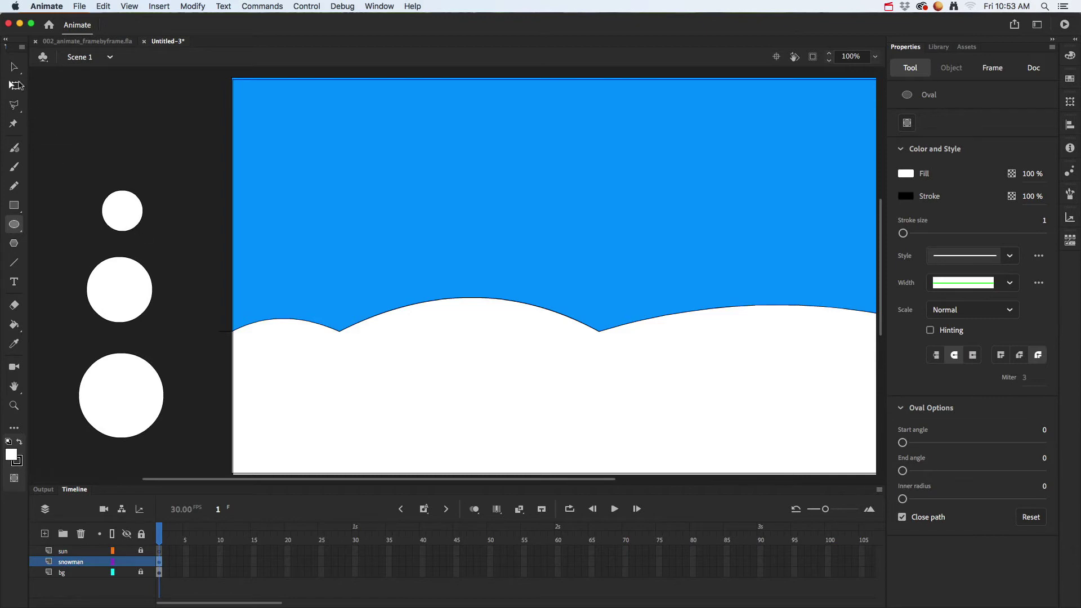
left_click(14, 66)
left_click_drag(125, 285, 133, 341)
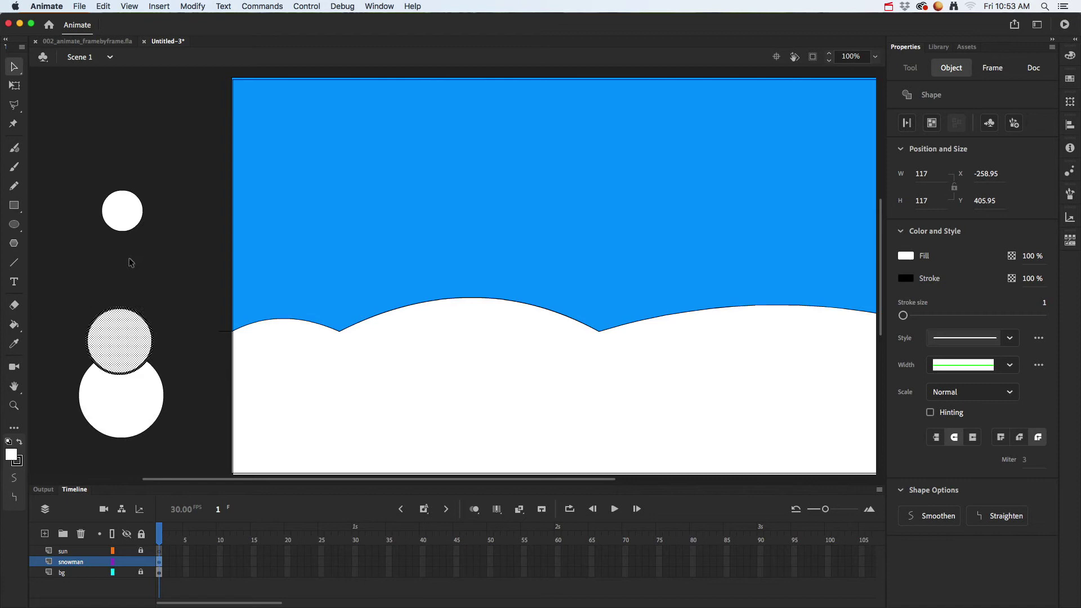
left_click_drag(78, 165, 169, 261)
left_click_drag(124, 212, 123, 300)
key("shift+Left")
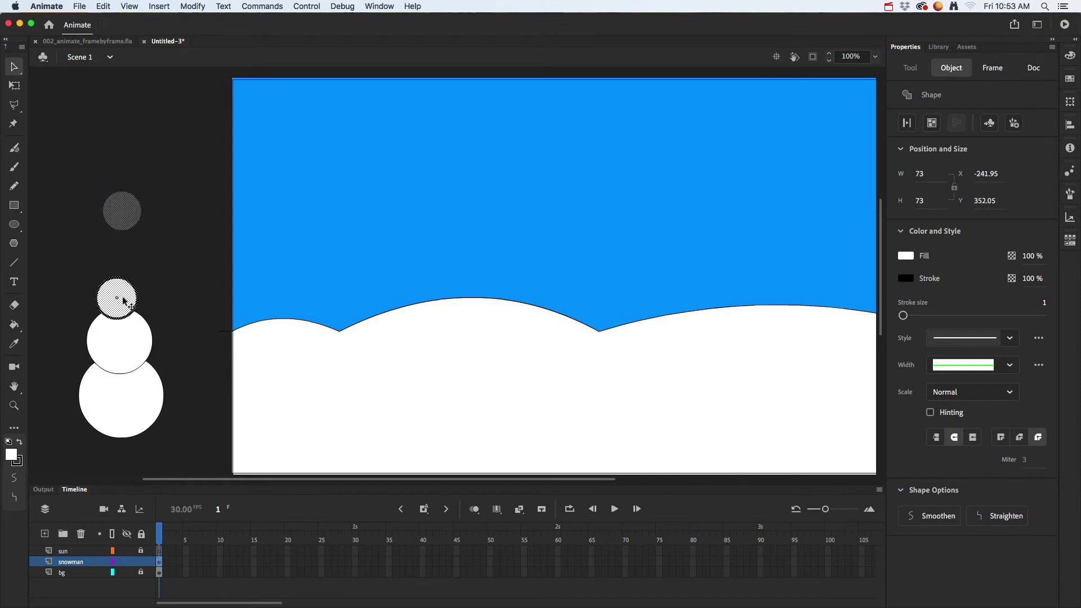
key("shift+Right")
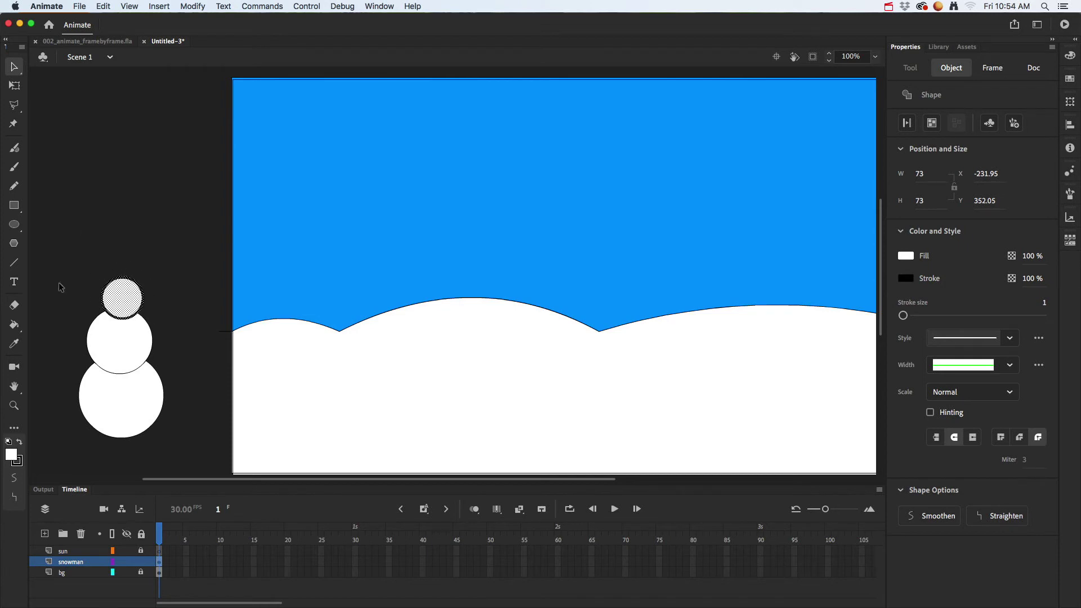
Step: Zoom in to 406% on the snowman's head
left_click(14, 405)
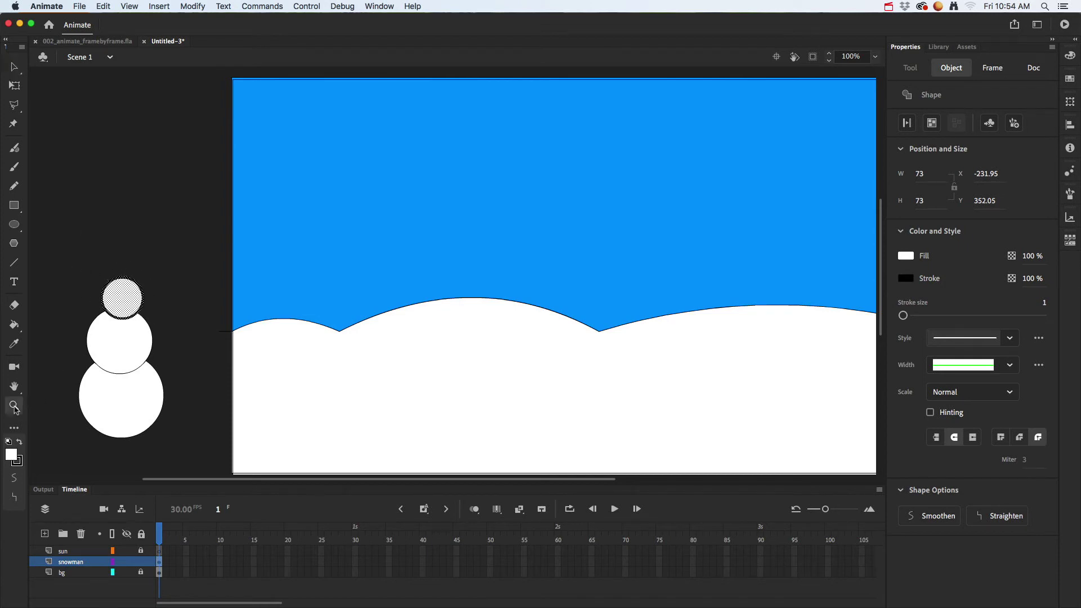
left_click_drag(56, 252, 201, 430)
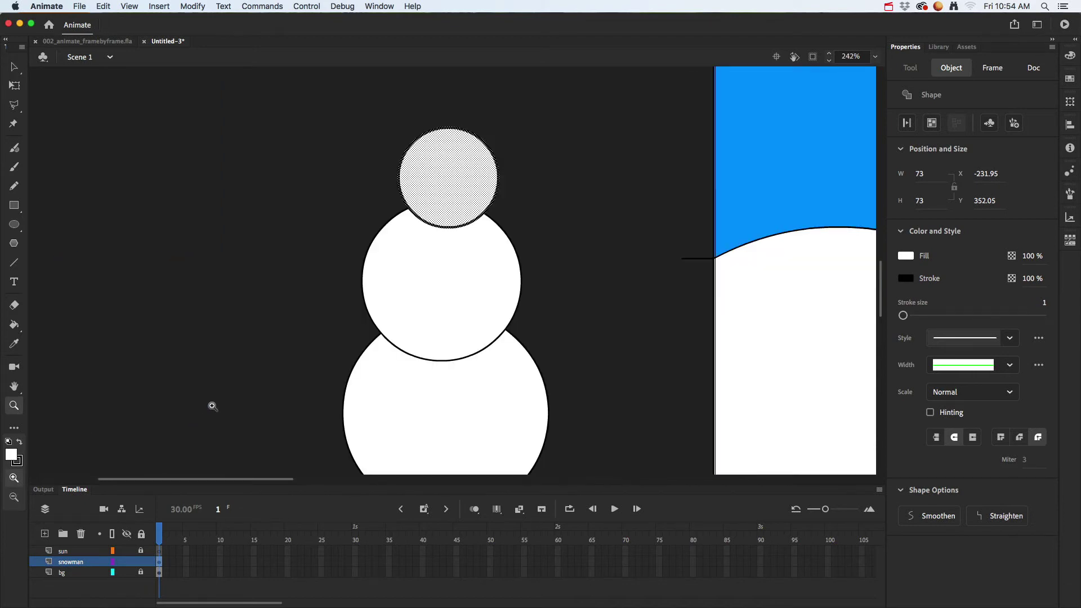
left_click(14, 497)
left_click(457, 305)
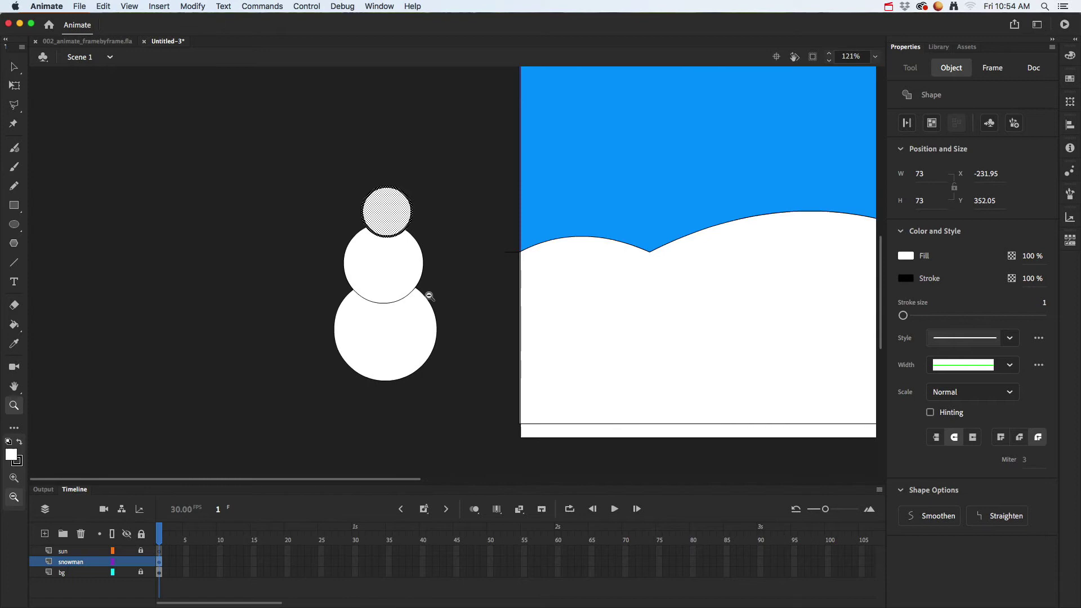
left_click(14, 478)
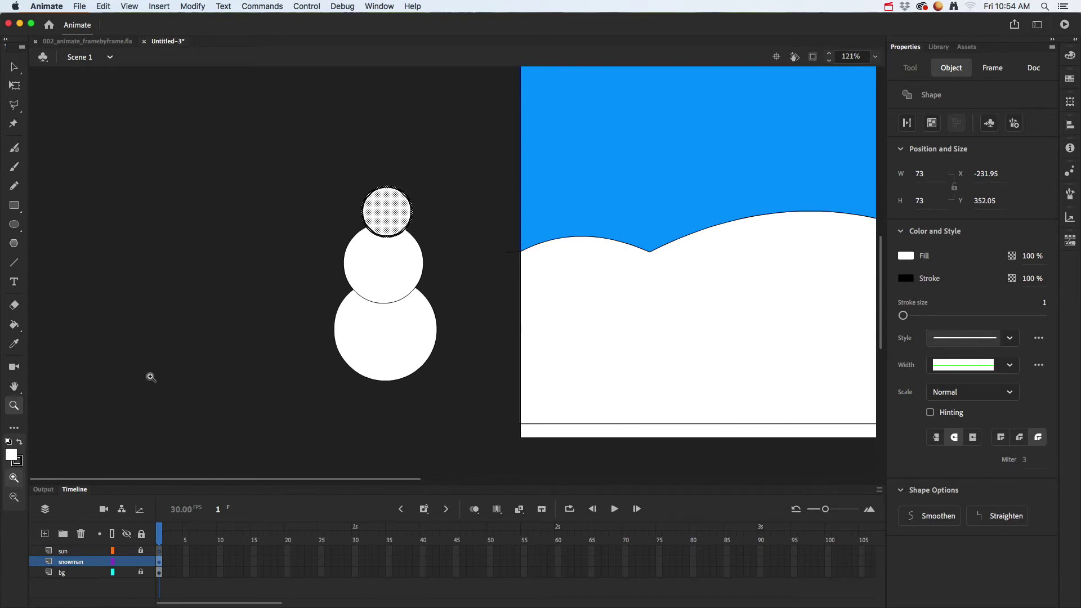
left_click_drag(320, 176, 435, 254)
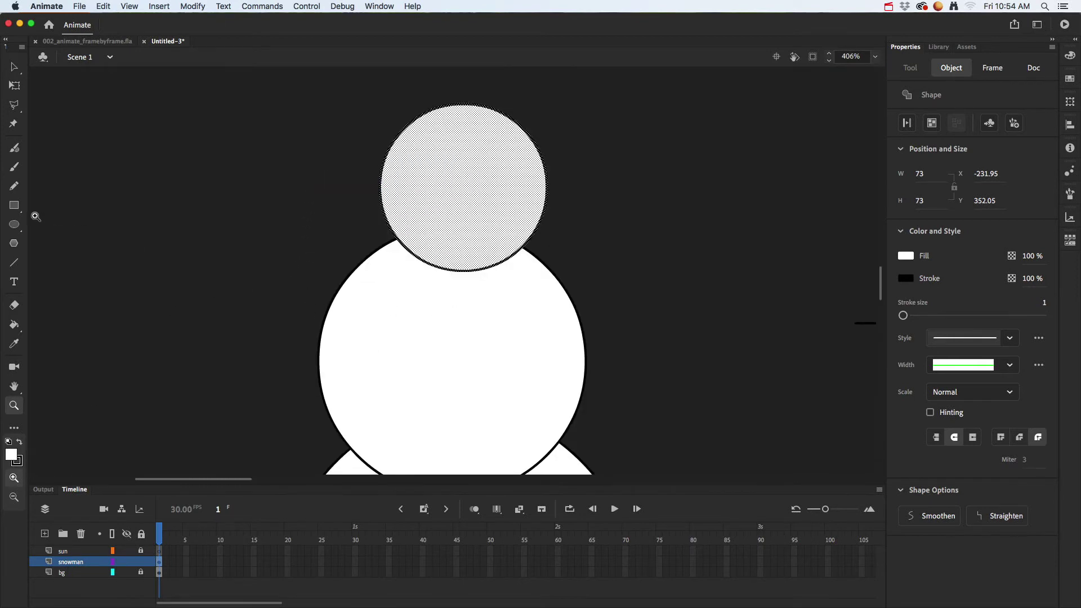
left_click(14, 224)
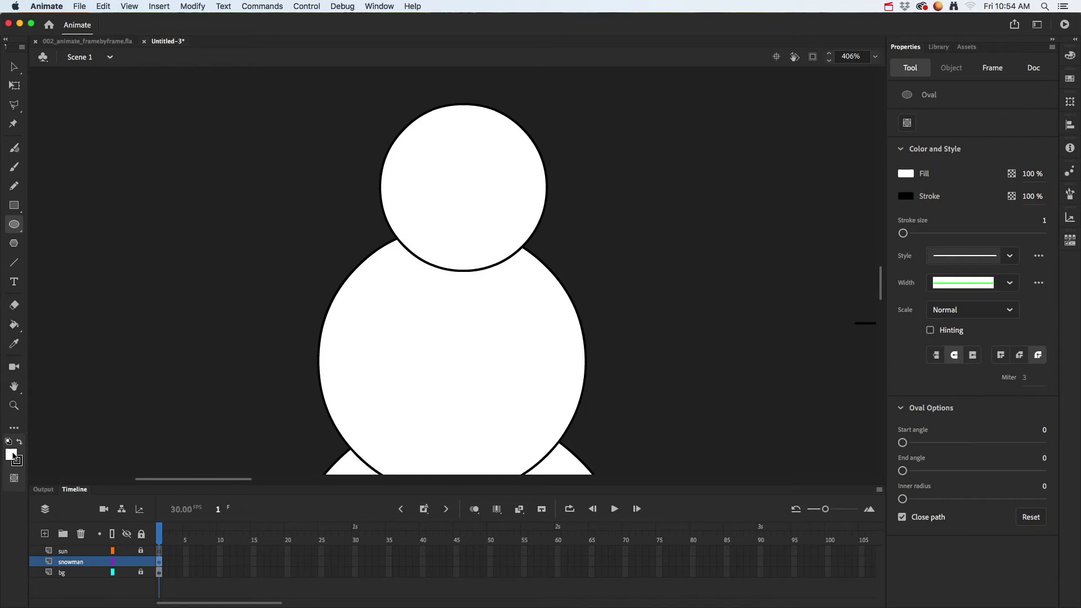
Step: Draw dark red #990000 eyes on the snowman's head
left_click(12, 454)
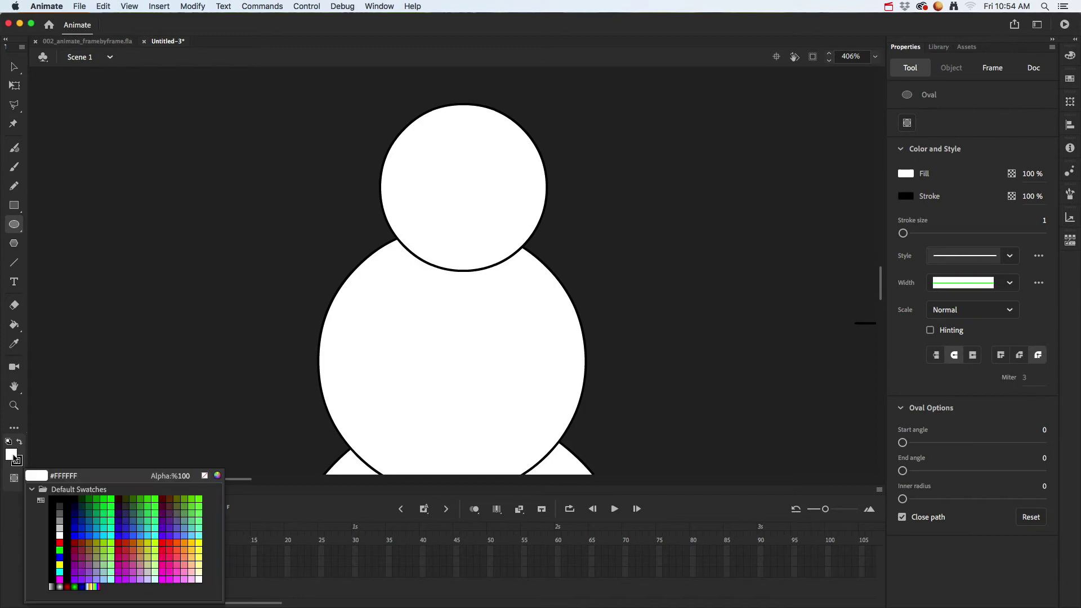
left_click(76, 542)
mouse_move(425, 148)
left_mouse_down()
mouse_move(449, 172)
mouse_move(494, 168)
mouse_move(506, 178)
left_mouse_up()
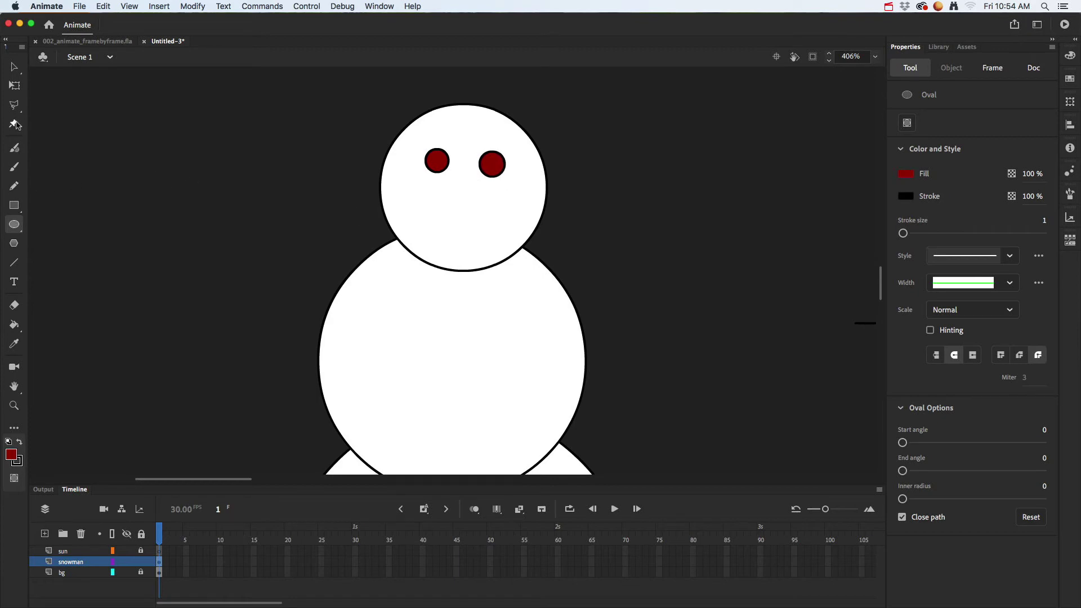
Step: Draw a straight-edged triangle nose in Straighten pencil mode, then restore Ink mode
left_click(14, 187)
mouse_move(460, 178)
left_mouse_down()
mouse_move(436, 216)
mouse_move(468, 196)
mouse_move(461, 177)
left_mouse_up()
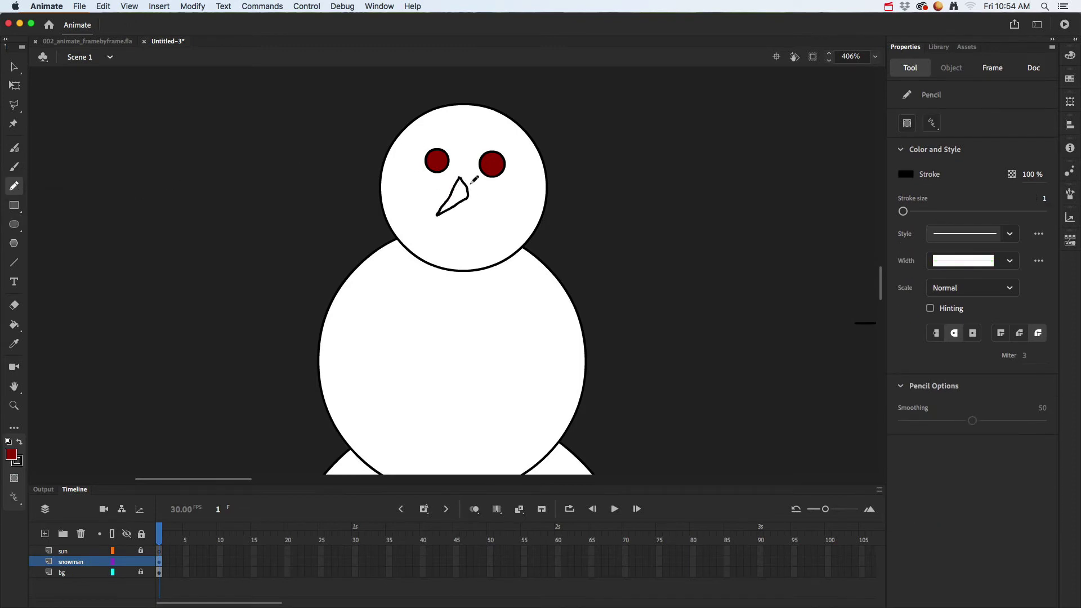
key("super+z")
left_click(16, 499)
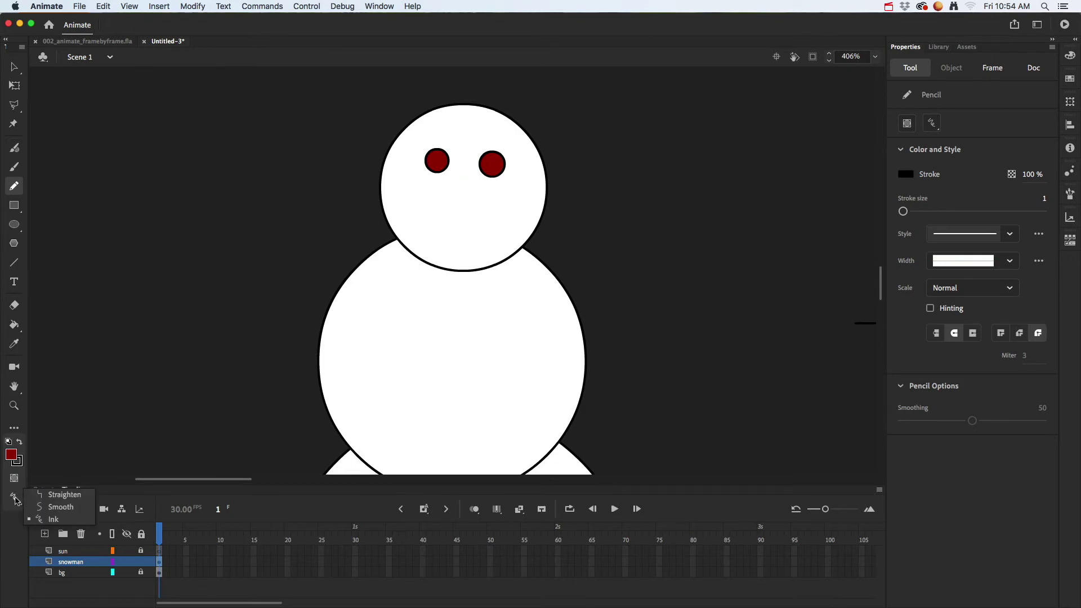
left_click(57, 493)
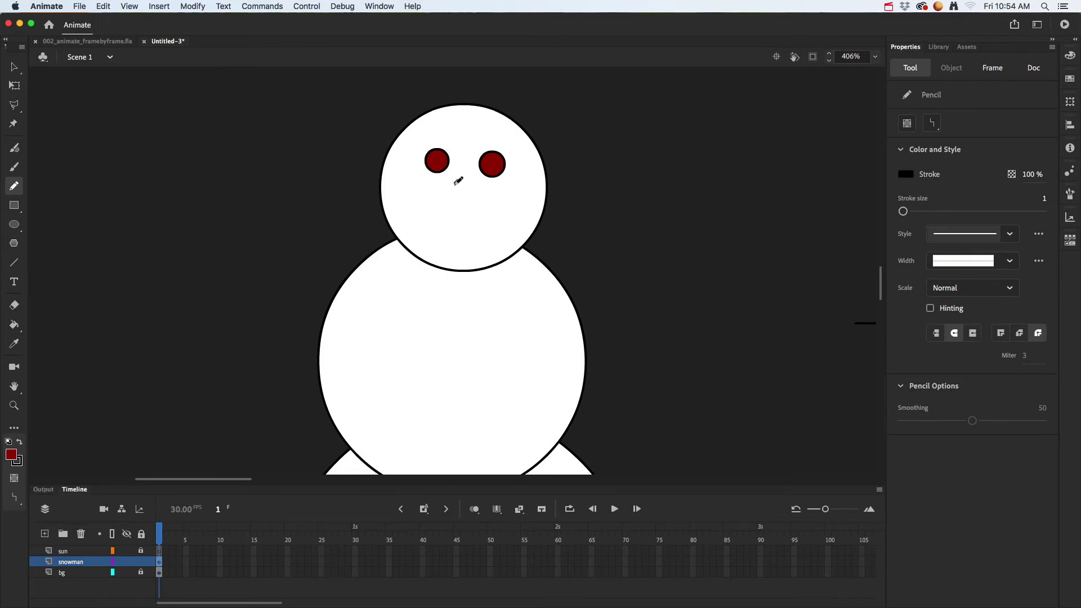
left_click_drag(457, 181, 437, 207)
left_click_drag(461, 175, 462, 177)
left_click(15, 499)
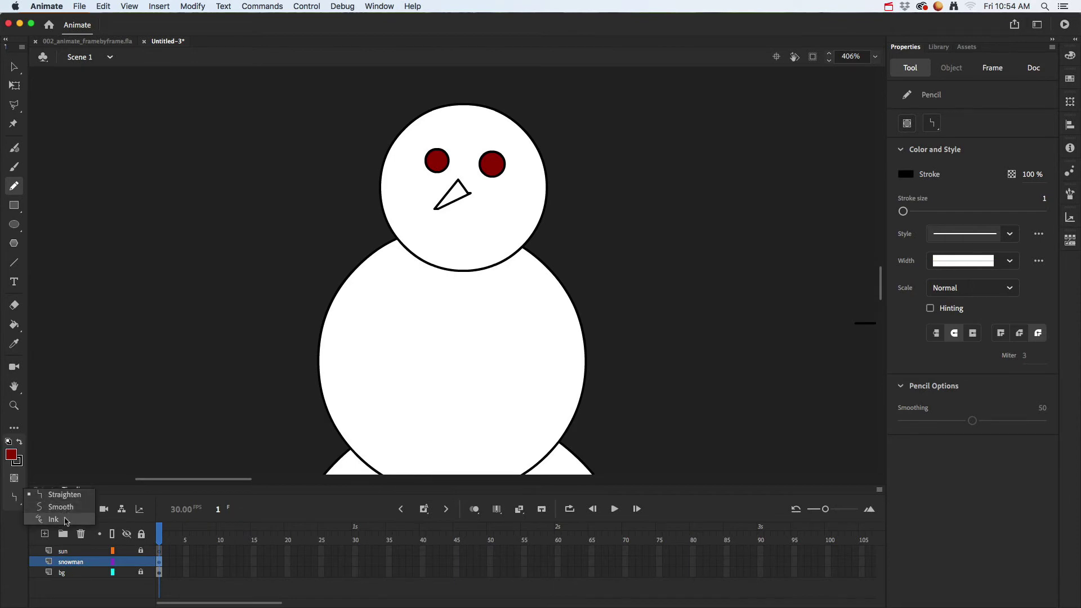
left_click(56, 516)
Step: Fill the nose triangle with gold #CC9900
left_click(13, 327)
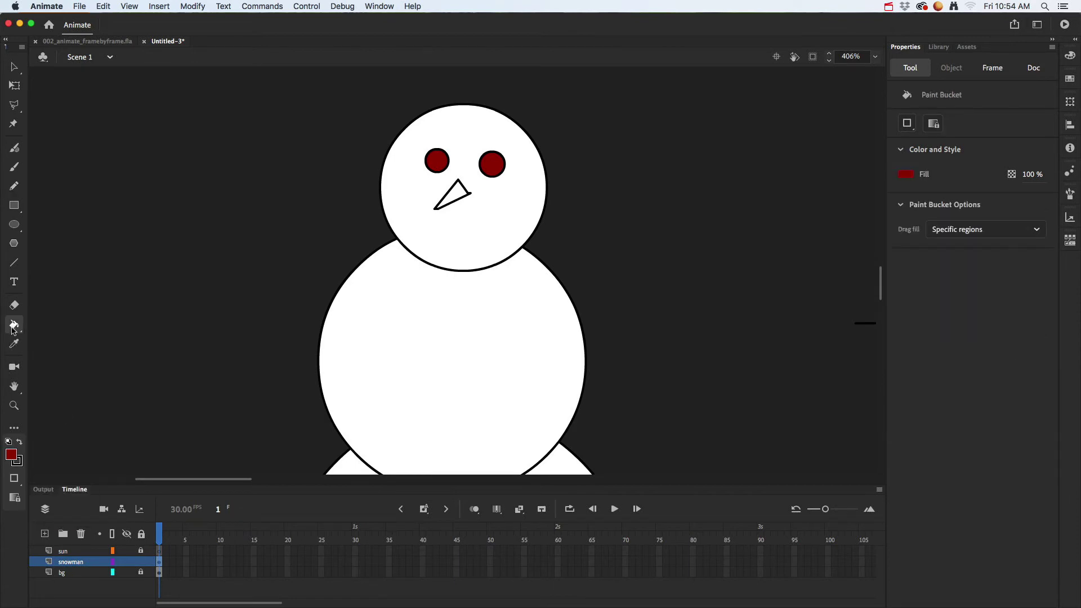
left_click(16, 460)
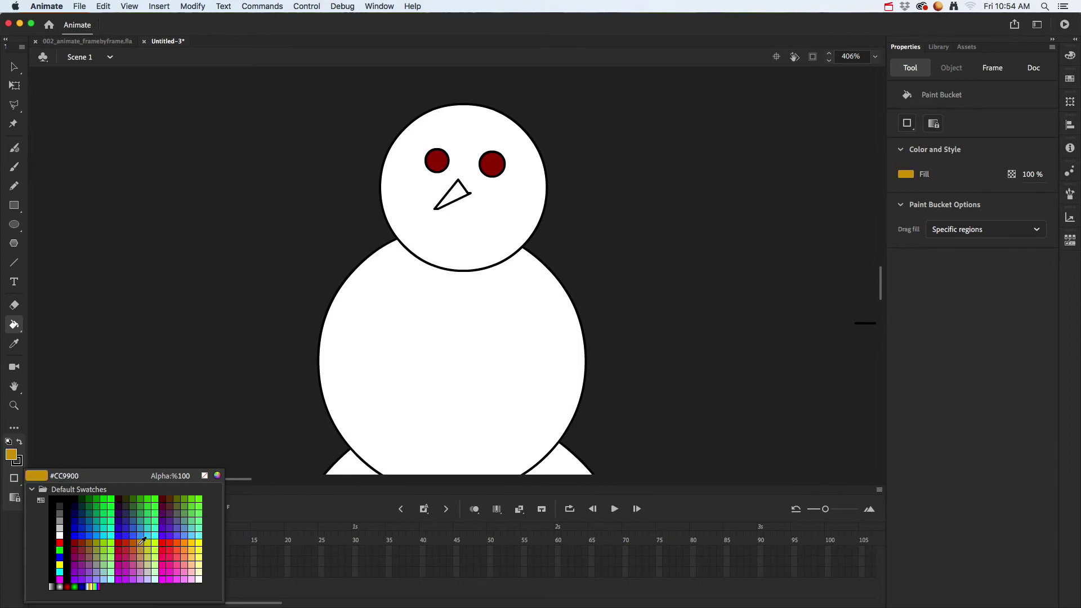
left_click(142, 540)
left_click(451, 197)
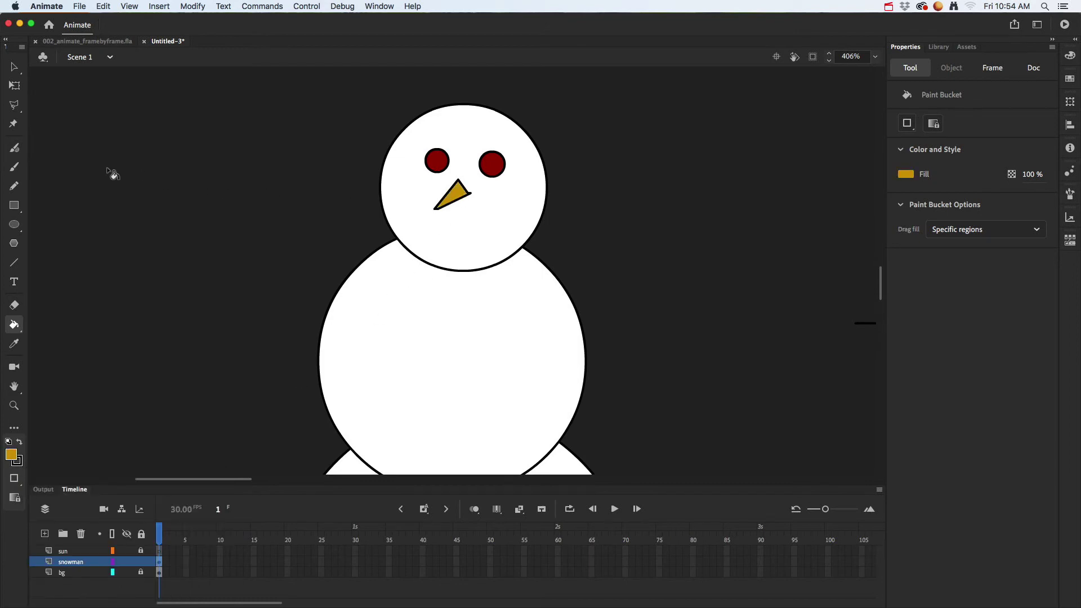
Step: Draw the snowman's mouth line below the nose
left_click(14, 263)
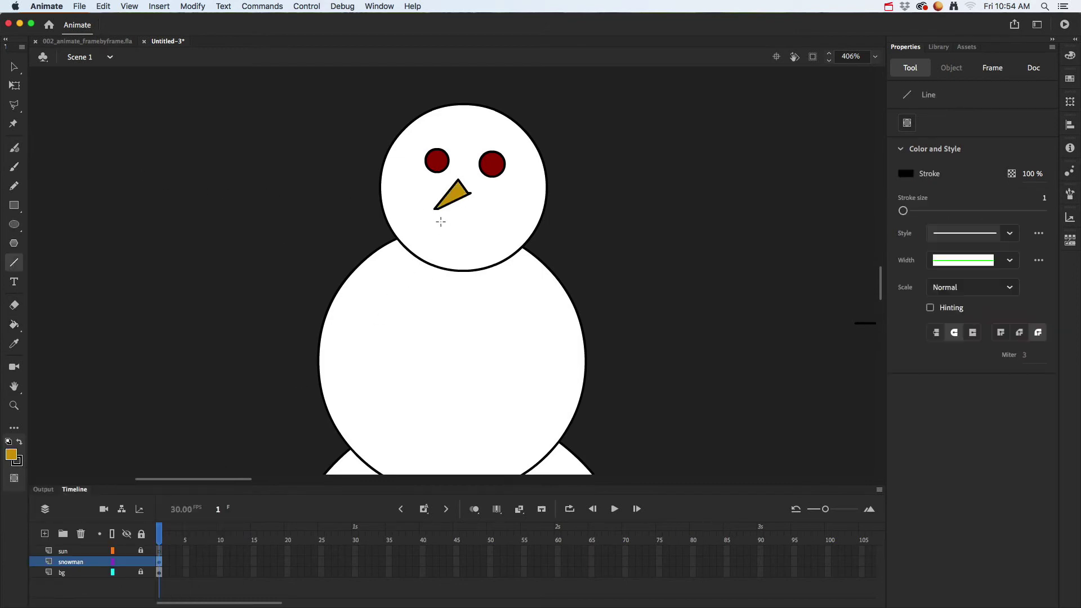
mouse_move(424, 227)
left_mouse_down()
mouse_move(501, 227)
mouse_move(462, 241)
left_mouse_up()
left_click(14, 67)
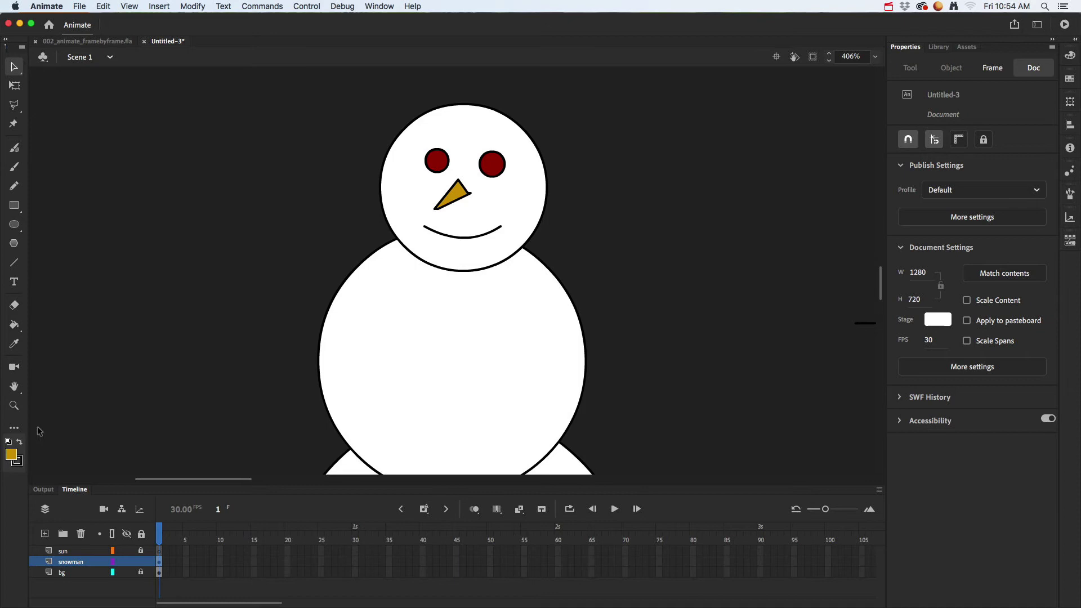
Step: Zoom out and select the entire snowman drawing, undoing an accidental move
left_click(14, 405)
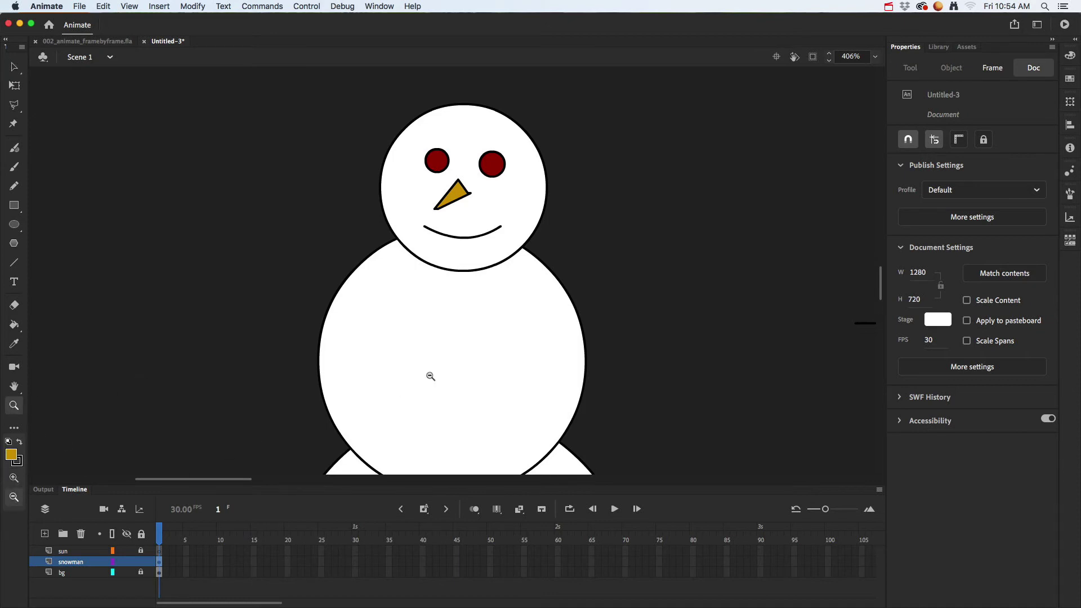
left_click(468, 358)
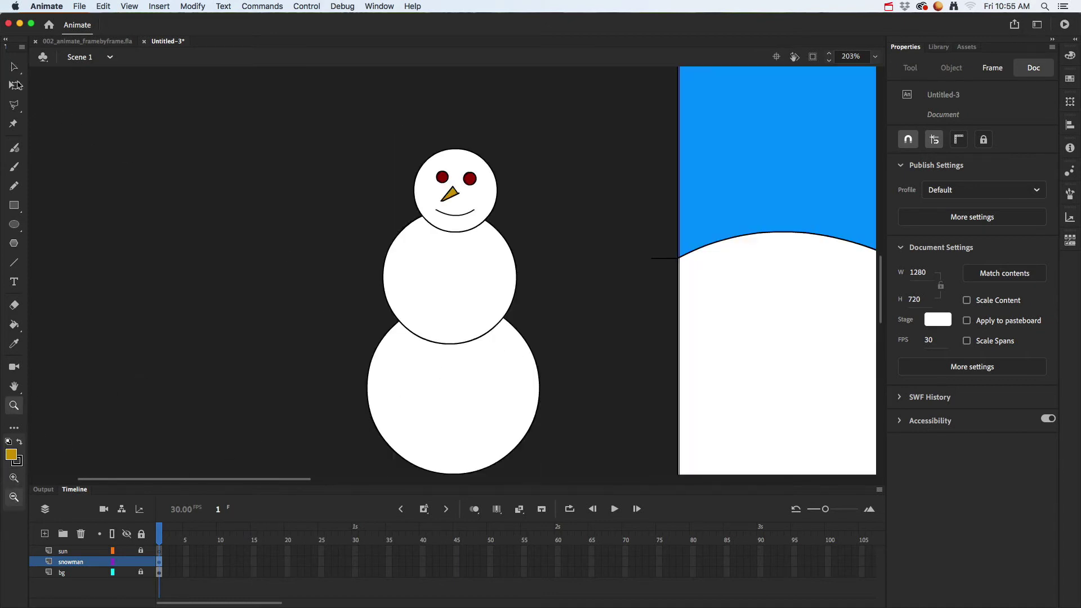
left_click(16, 68)
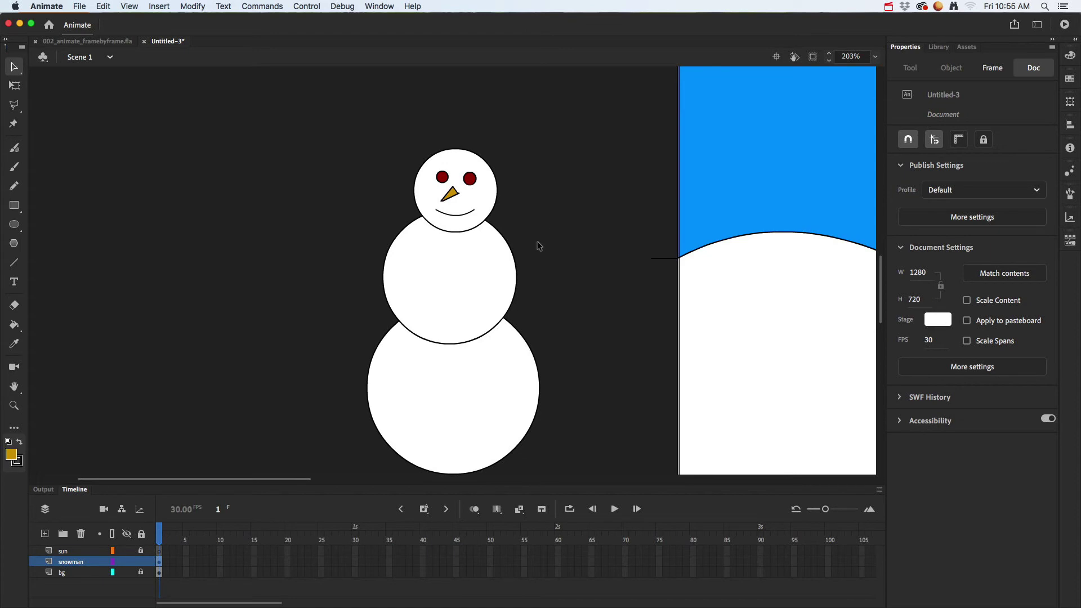
left_click_drag(414, 147, 591, 468)
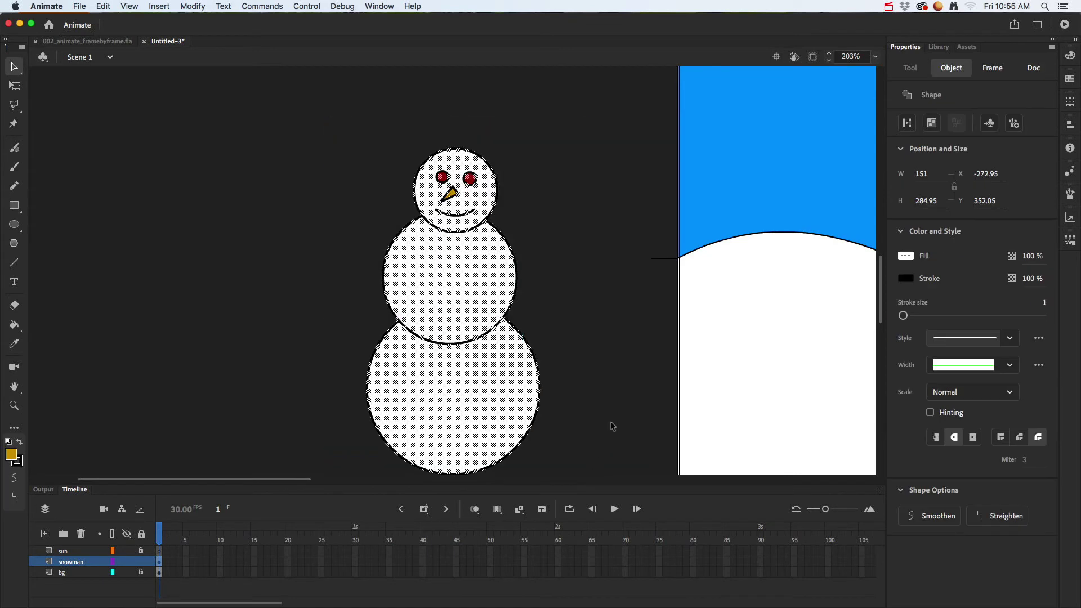
scroll(610, 424, "down", 3)
scroll(571, 402, "up", 3)
left_click(589, 304)
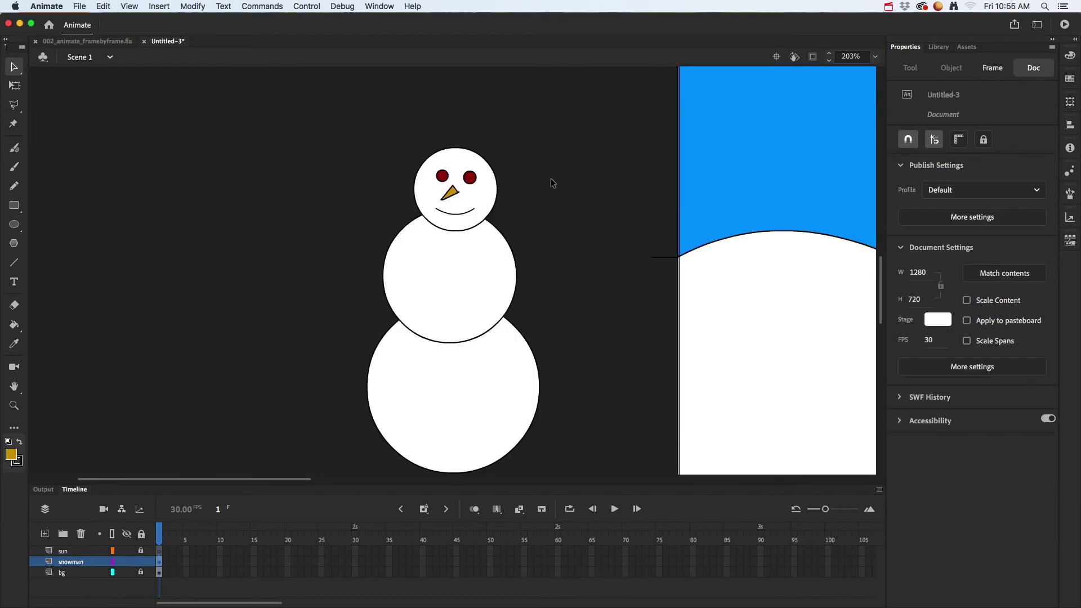
left_click_drag(534, 126, 516, 241)
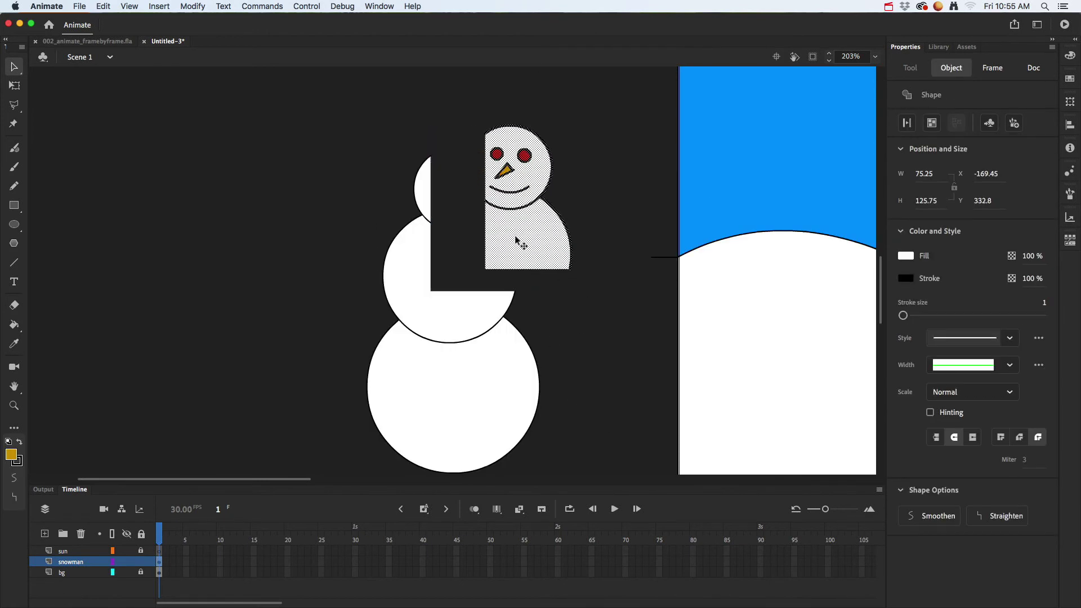
key("super+z")
left_click(529, 210)
left_click_drag(348, 126, 585, 480)
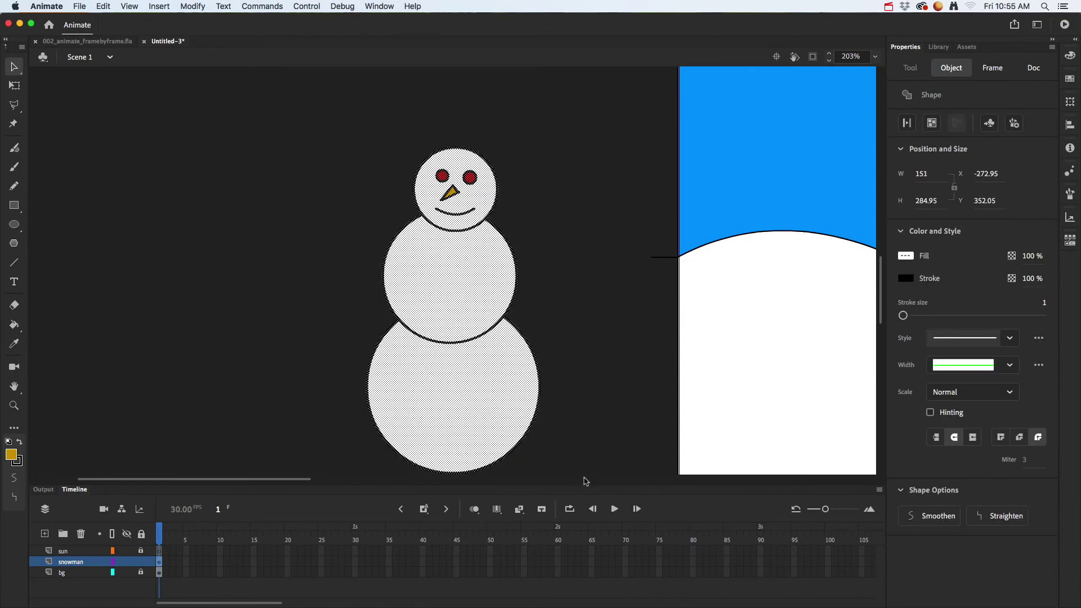
Step: Convert the snowman into a Movie Clip symbol named snowman and reposition it
right_click(456, 272)
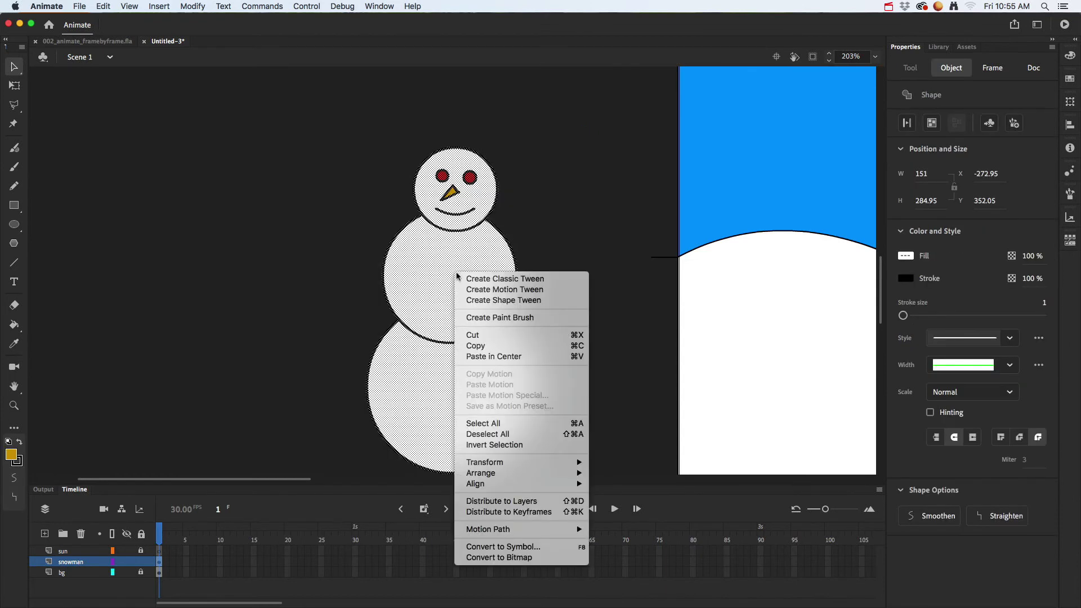
left_click(526, 551)
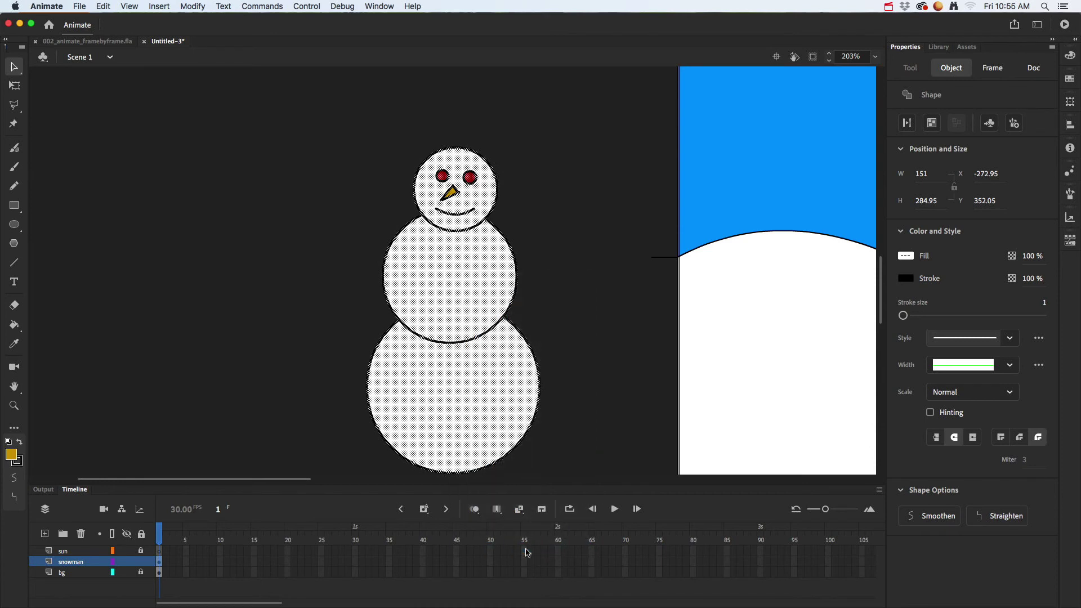
type("sn")
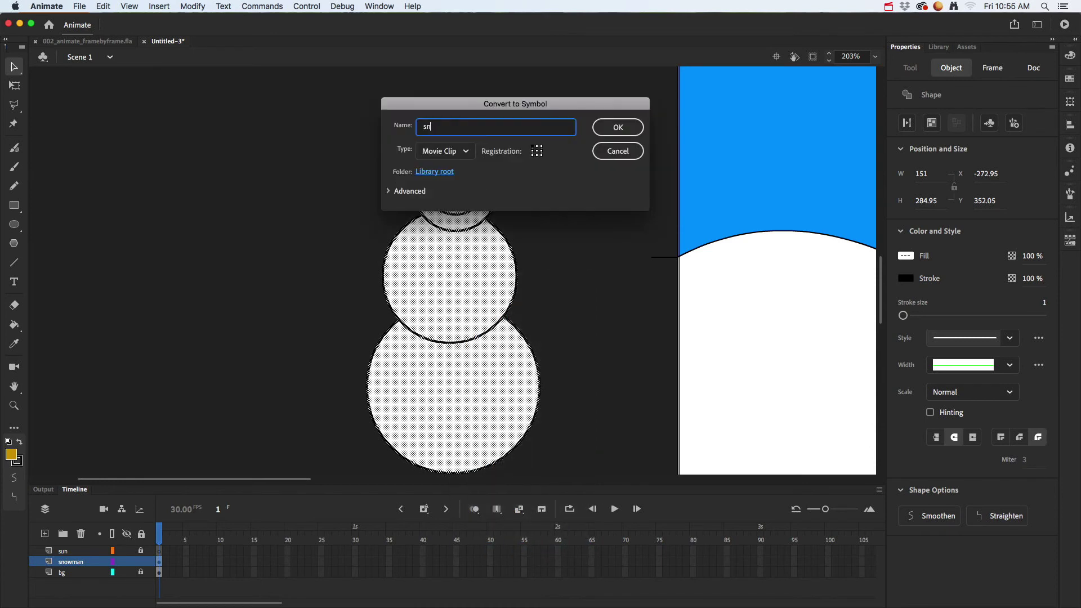
type("owman")
key("Return")
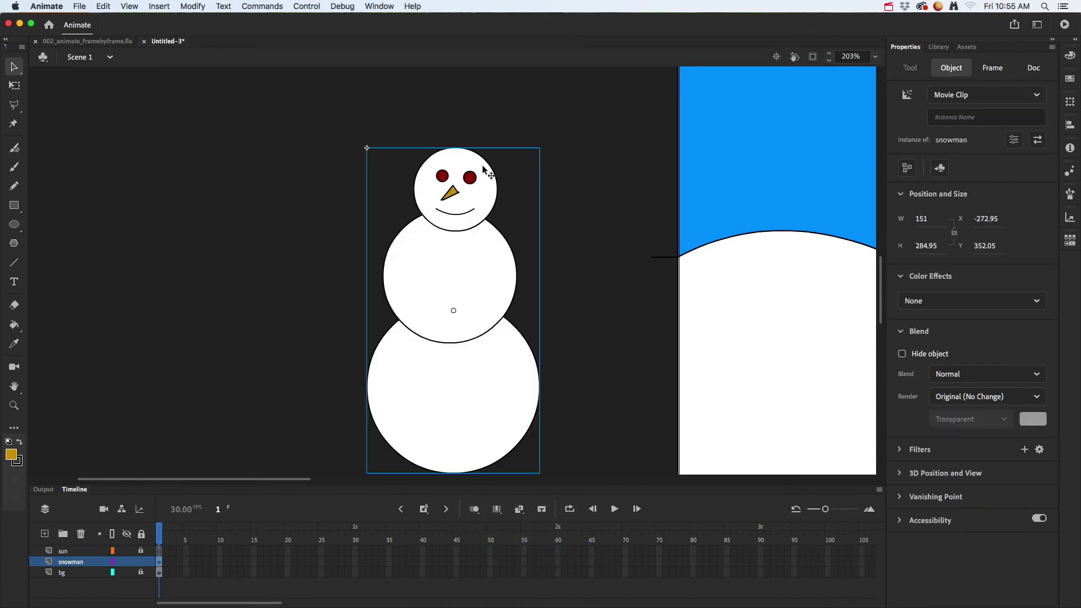
left_click_drag(478, 279, 366, 333)
left_click_drag(347, 255, 440, 244)
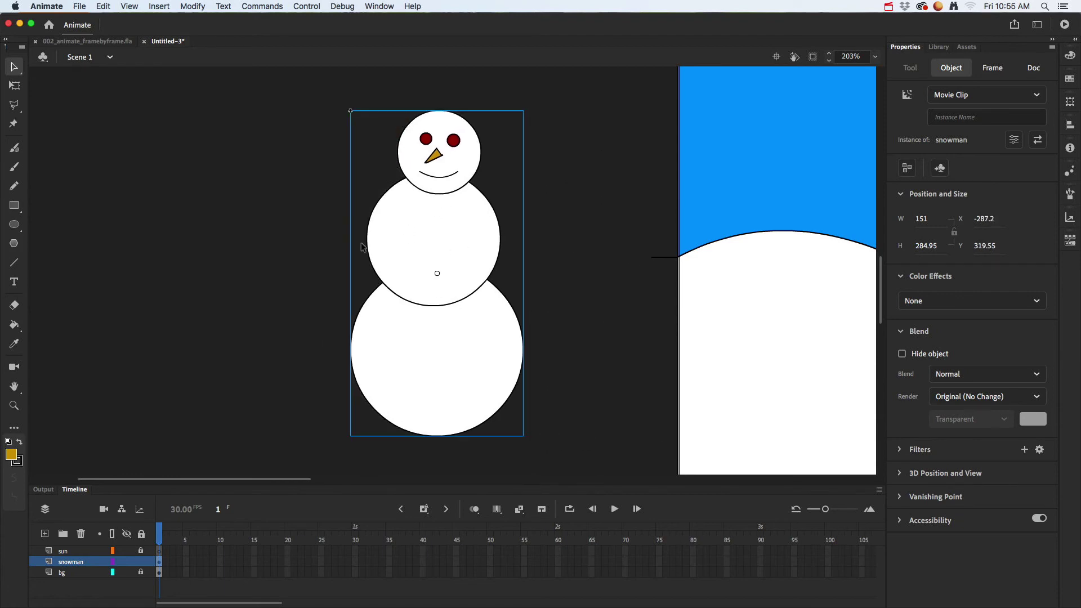
Step: Deselect the snowman and draw a gold test arm with the Pencil to its left
left_click(540, 218)
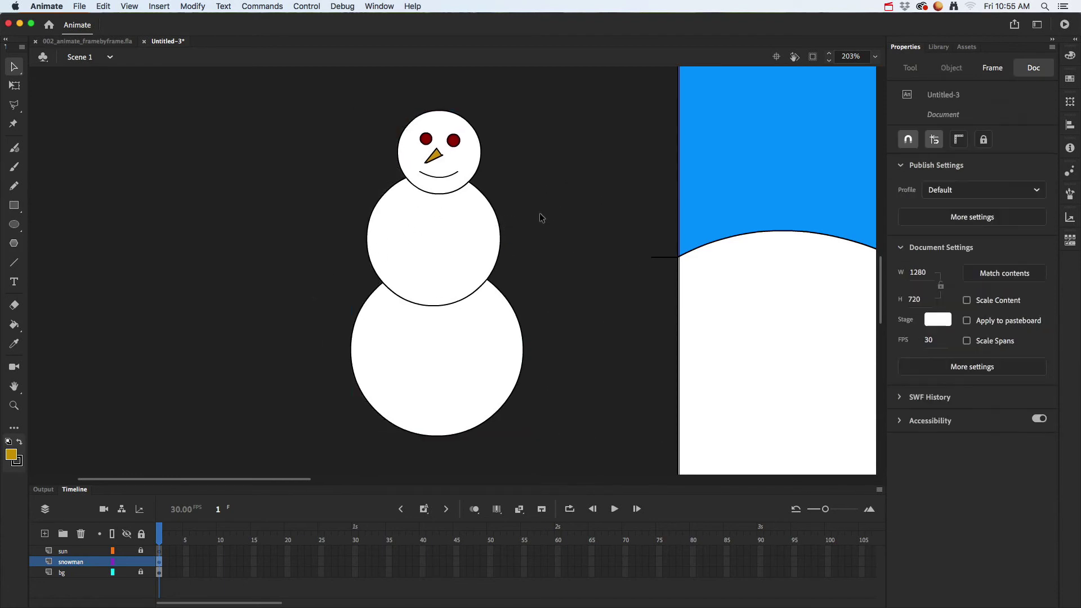
left_click(14, 186)
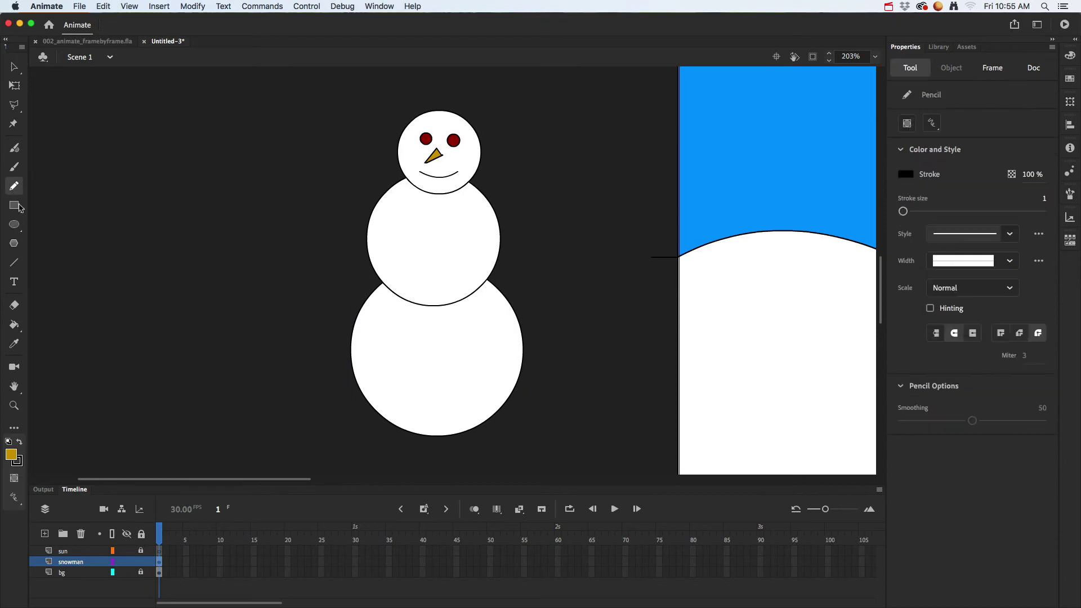
left_click(18, 443)
left_click_drag(369, 255, 281, 303)
Step: Shift the snowman movie clip slightly right and delete the stray gold arm stroke
key("v")
mouse_move(421, 254)
left_mouse_down()
mouse_move(498, 253)
mouse_move(462, 265)
left_mouse_up()
left_click(361, 257)
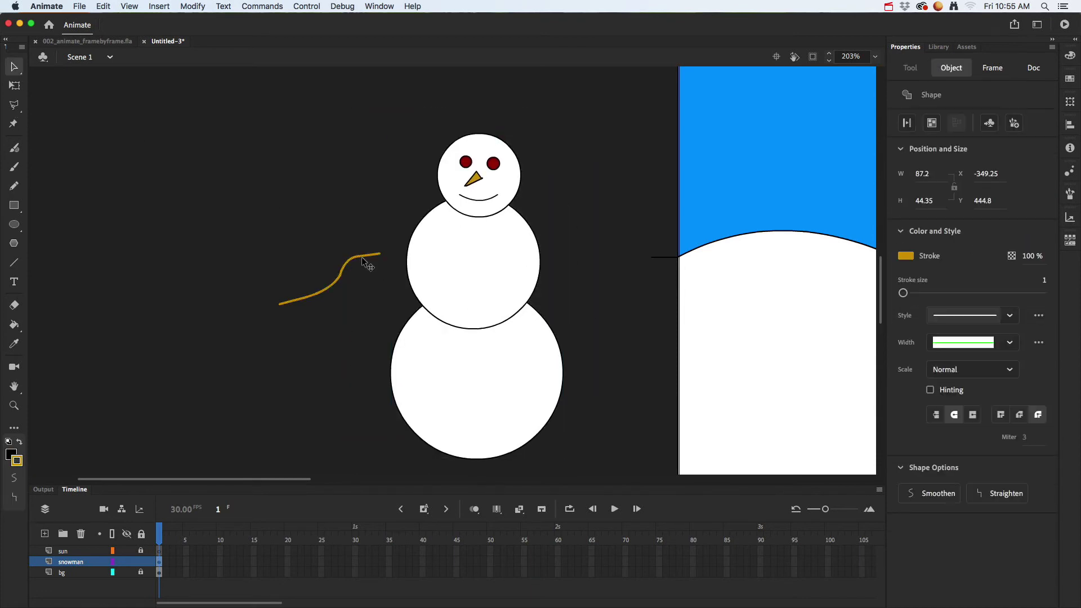
key("Delete")
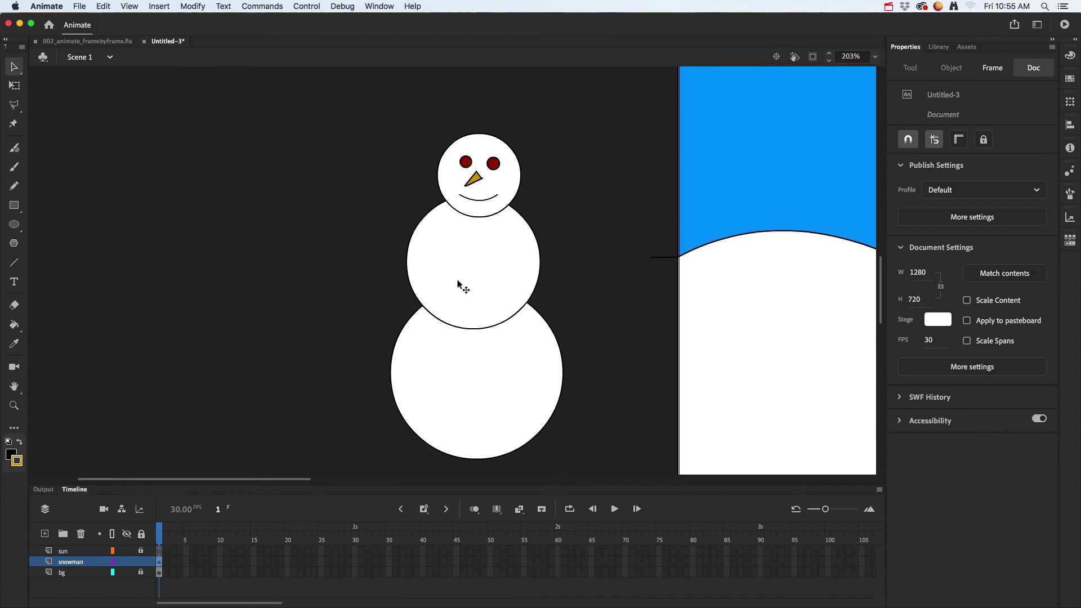
left_click_drag(469, 275, 438, 259)
Step: Inside the snowman symbol, draw thick gold stick arms on both sides, with a twig on the left
double_click(438, 259)
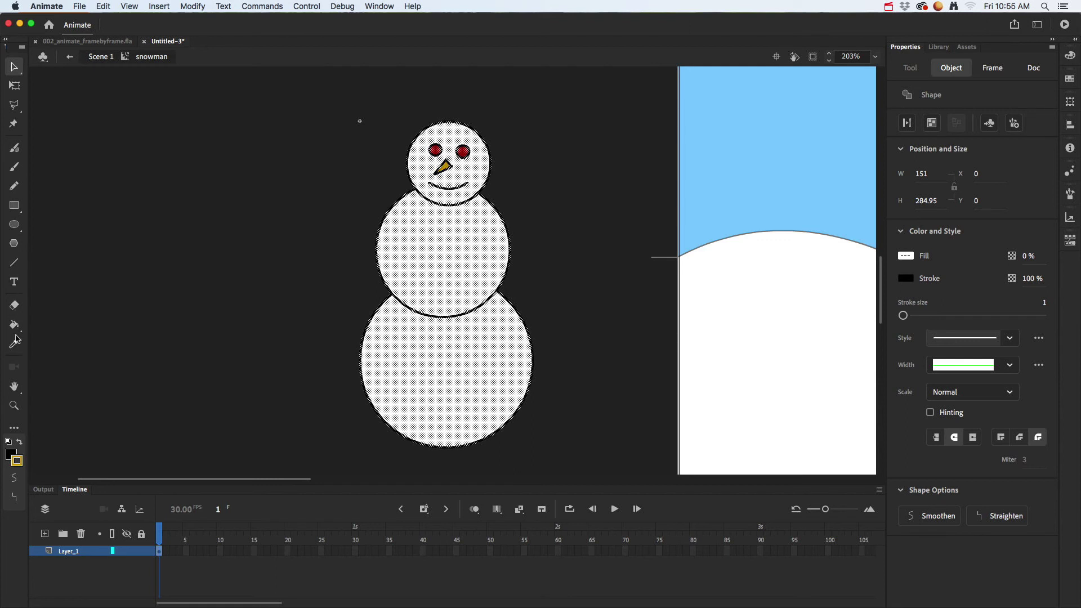
left_click(14, 188)
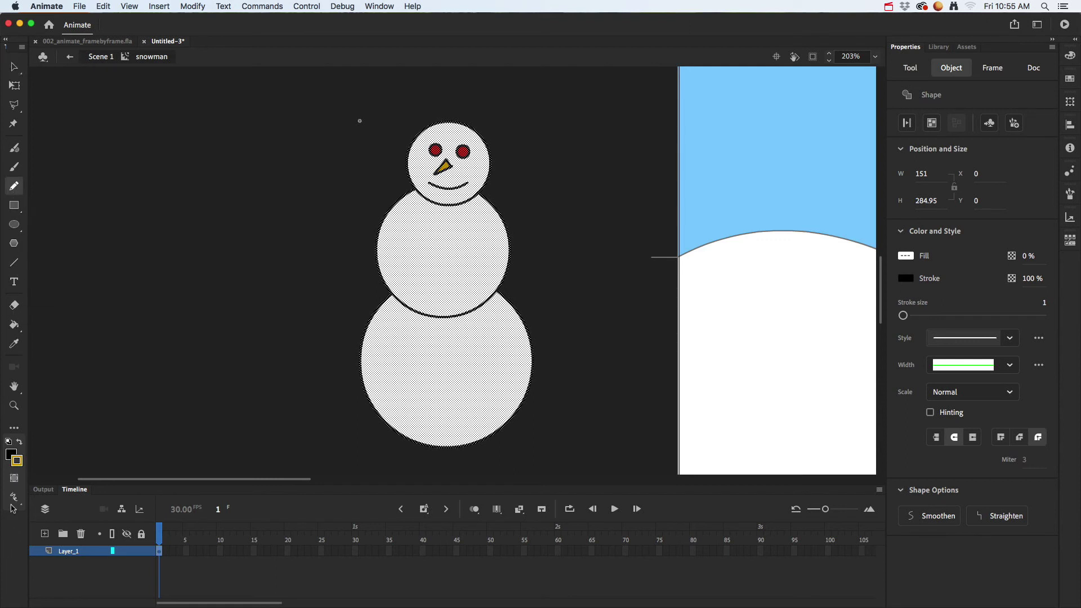
mouse_move(913, 317)
left_mouse_down()
mouse_move(669, 296)
mouse_move(659, 276)
left_mouse_up()
left_click_drag(206, 187, 234, 278)
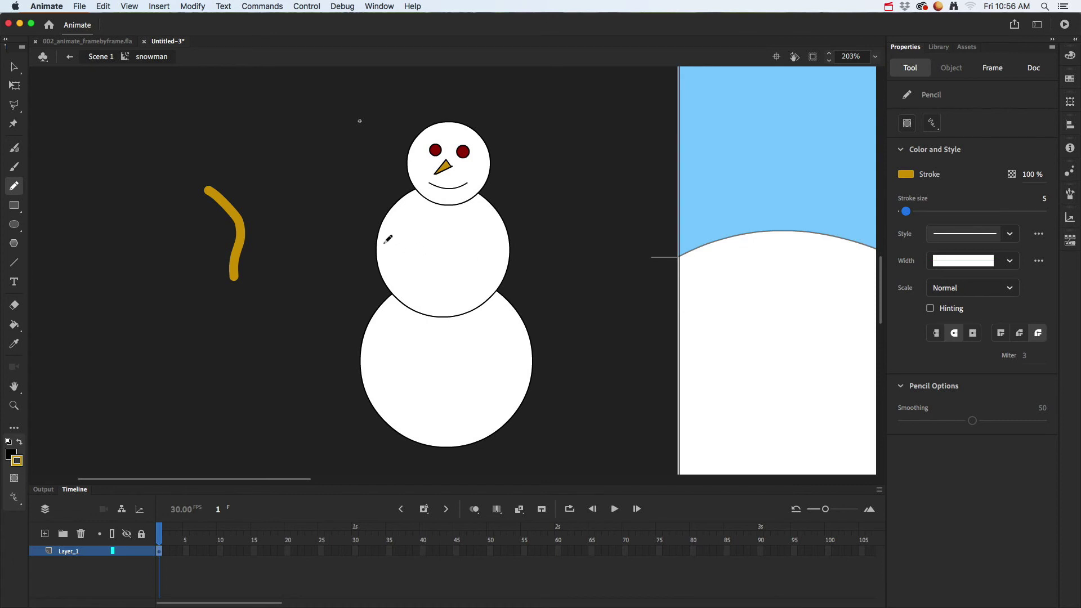
mouse_move(393, 241)
left_mouse_down()
mouse_move(299, 286)
mouse_move(327, 279)
mouse_move(321, 312)
left_mouse_up()
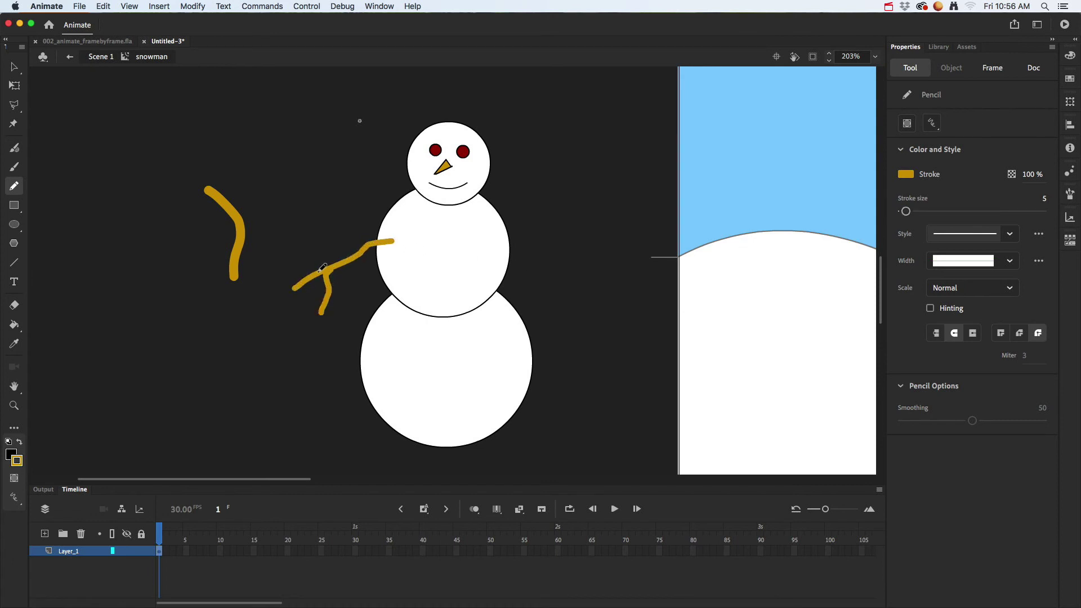
left_click_drag(323, 268, 298, 268)
mouse_move(498, 240)
left_mouse_down()
mouse_move(577, 296)
mouse_move(554, 282)
mouse_move(586, 277)
mouse_move(542, 298)
left_mouse_up()
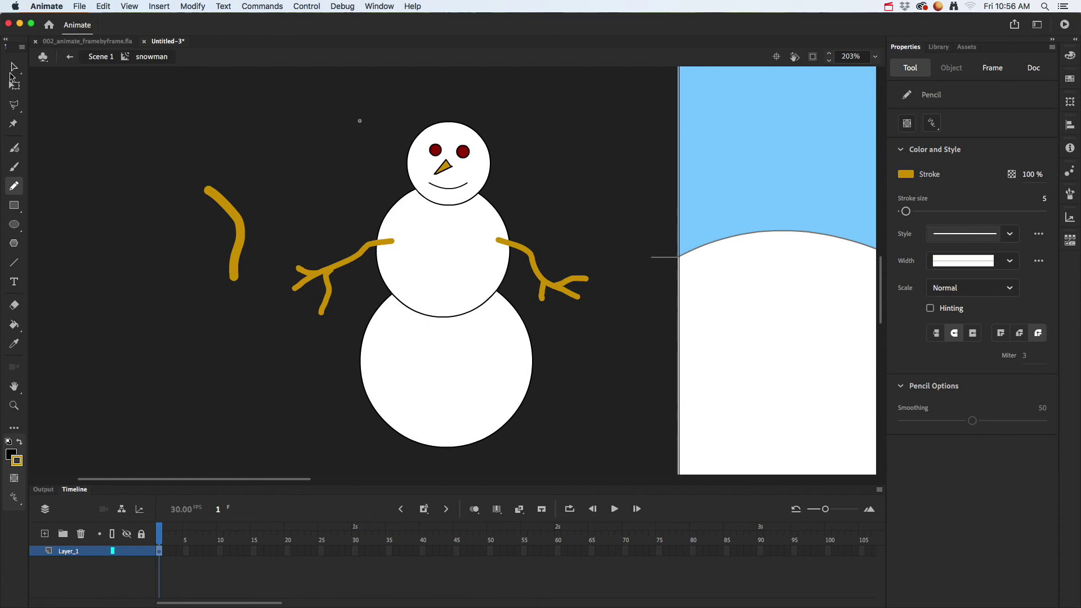
Step: Marquee-select and delete the stray orange stroke left of the snowman, then select its middle circle
left_click(15, 68)
left_click_drag(168, 163, 257, 315)
key("Delete")
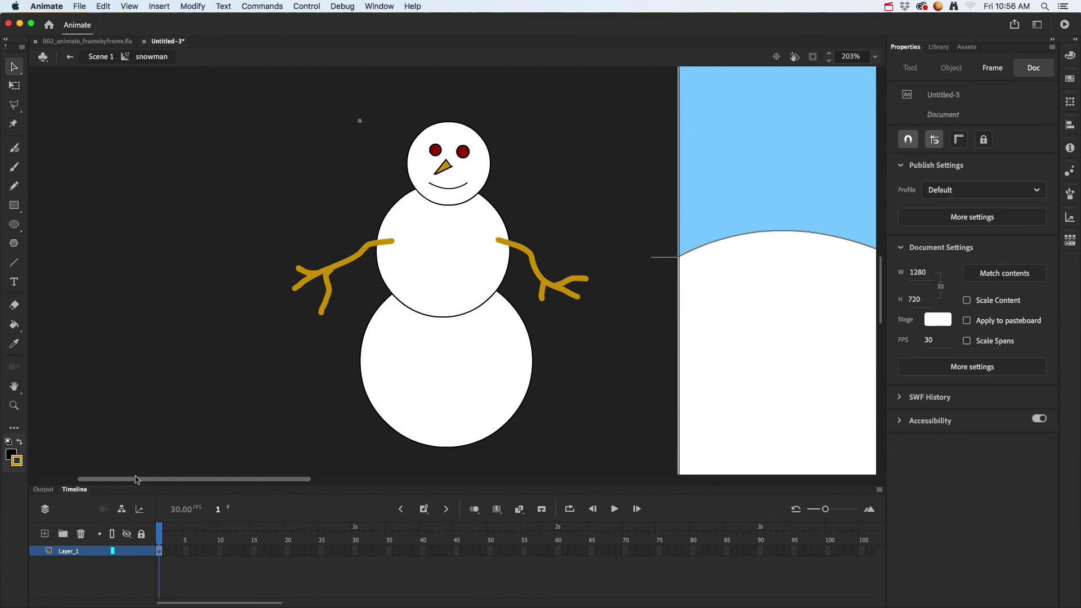
left_click(417, 297)
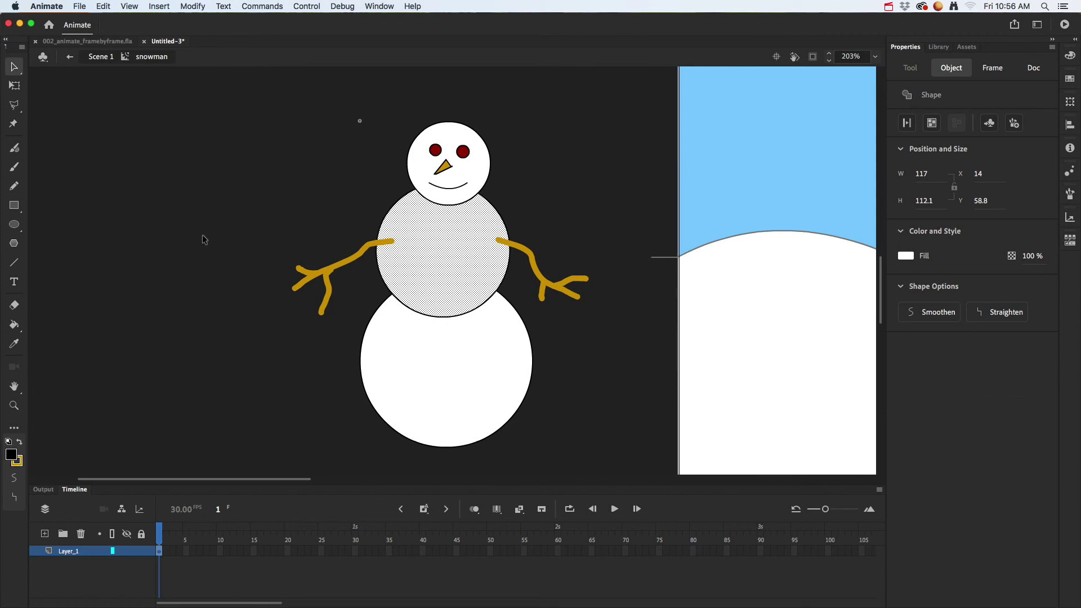
Step: Return to Scene 1, move the snowman left off the stage, and lock its layer
double_click(173, 207)
left_click(415, 291)
left_click_drag(415, 291, 295, 314)
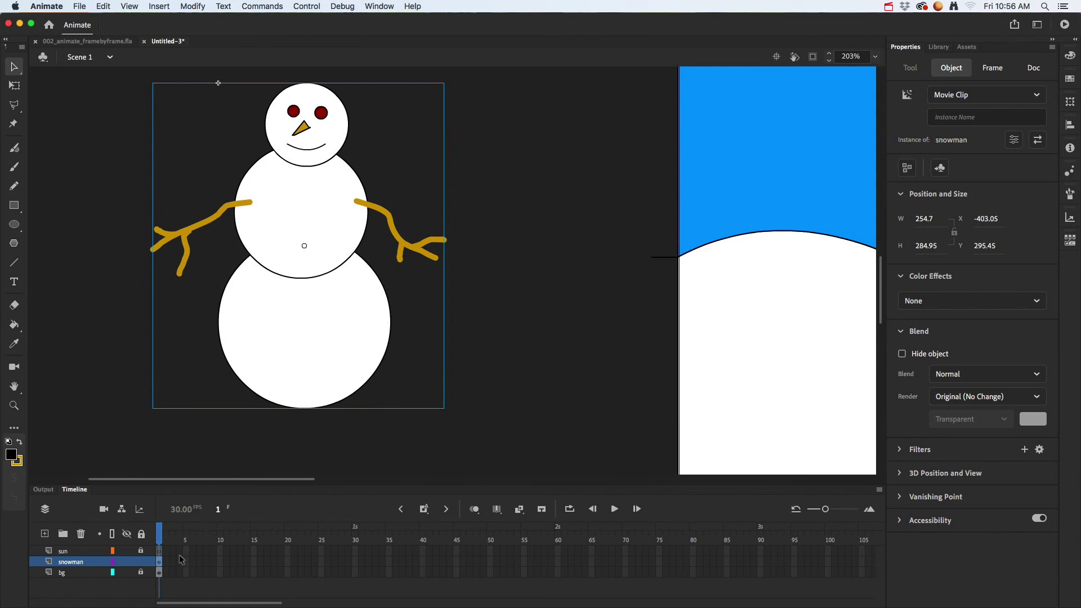
left_click(141, 563)
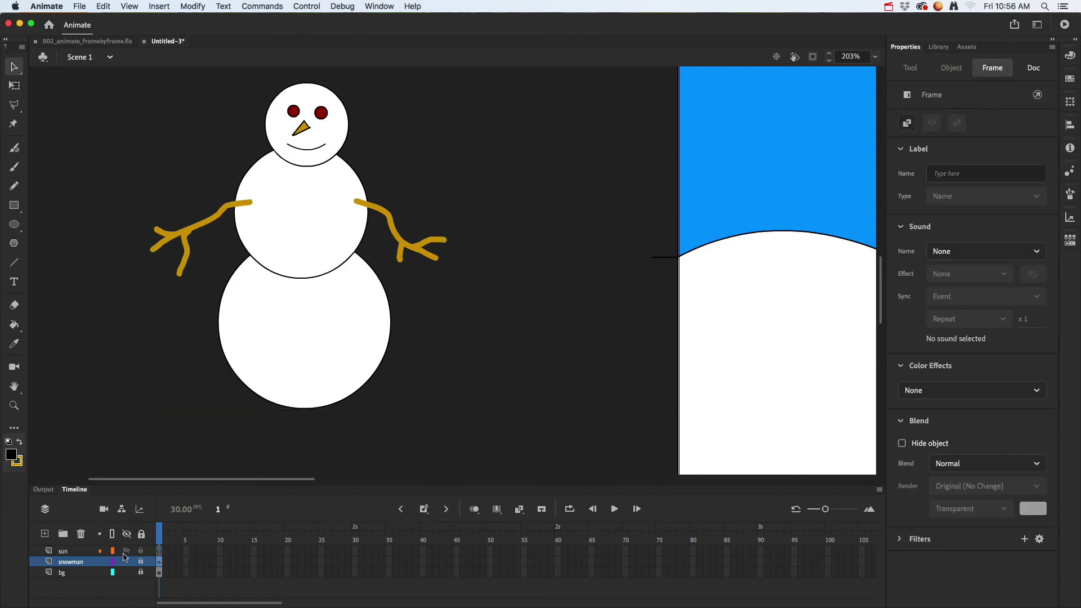
Step: On the sun layer, draw a bright yellow circle with a thin outline as the sun
left_click(81, 551)
scroll(566, 373, "up", 5)
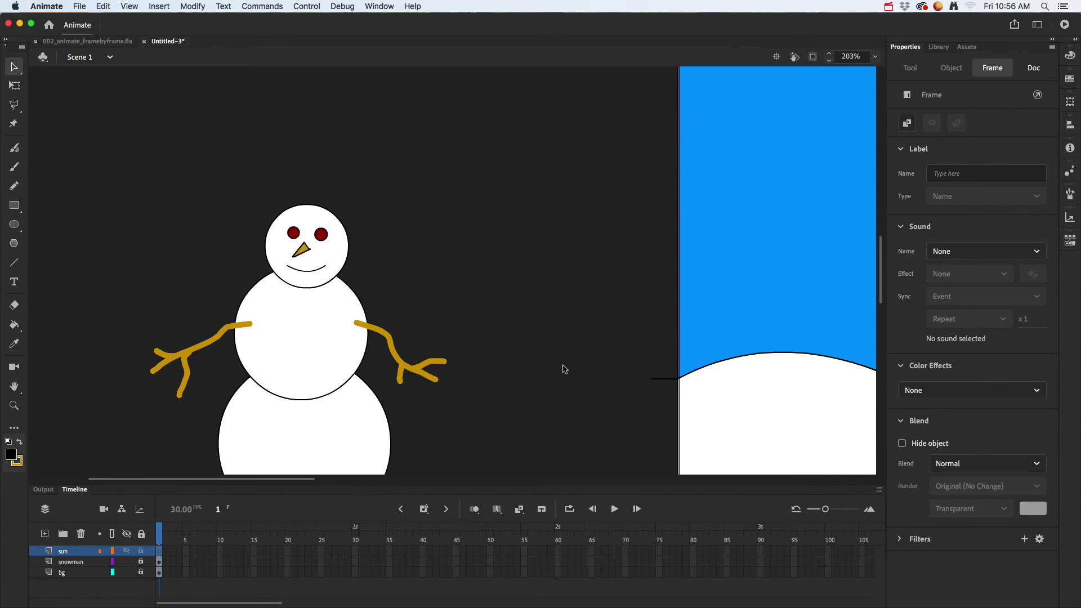
left_click(15, 225)
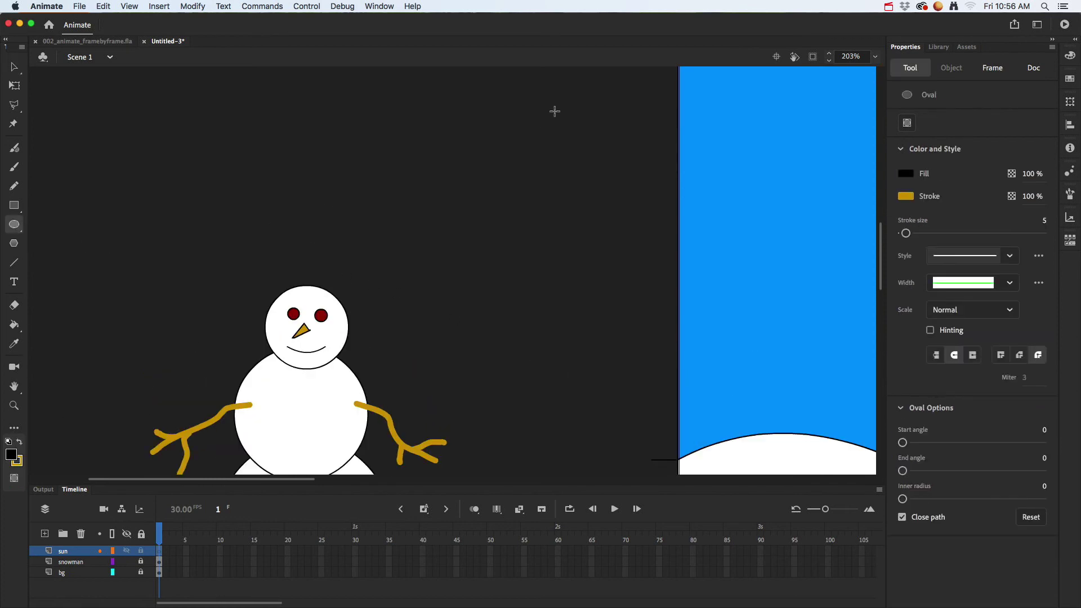
left_click(20, 444)
left_click(11, 456)
left_click(56, 579)
left_click_drag(438, 108, 617, 290)
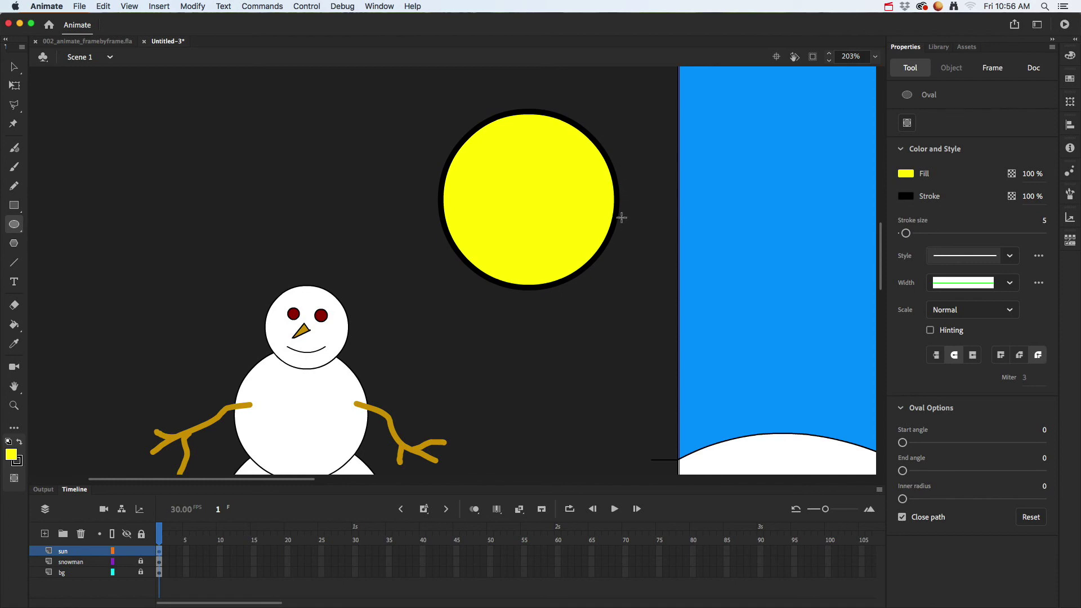
key("super+z")
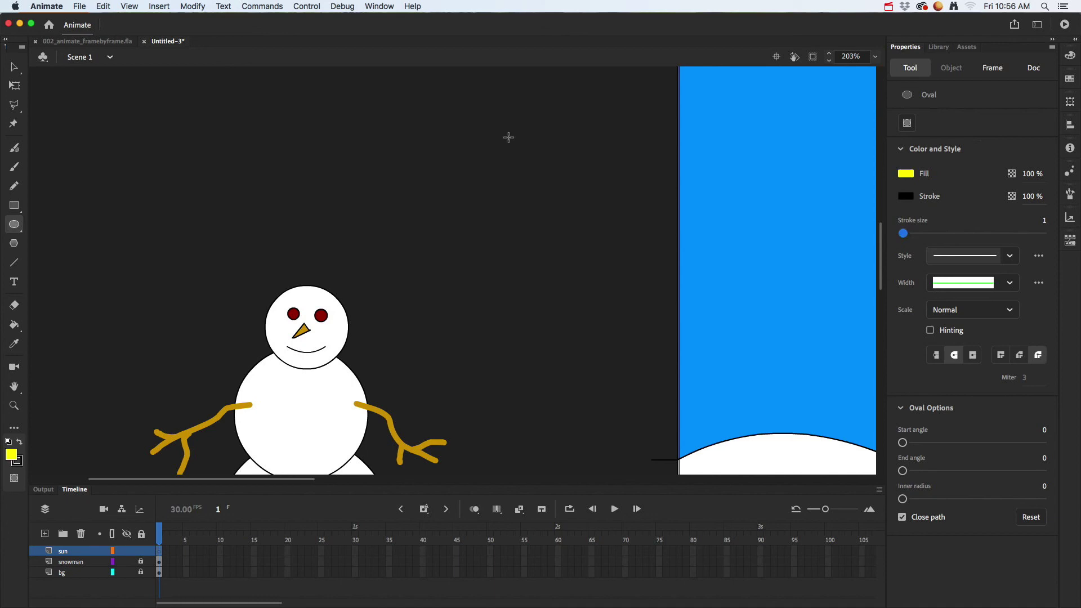
left_click_drag(491, 119, 626, 255)
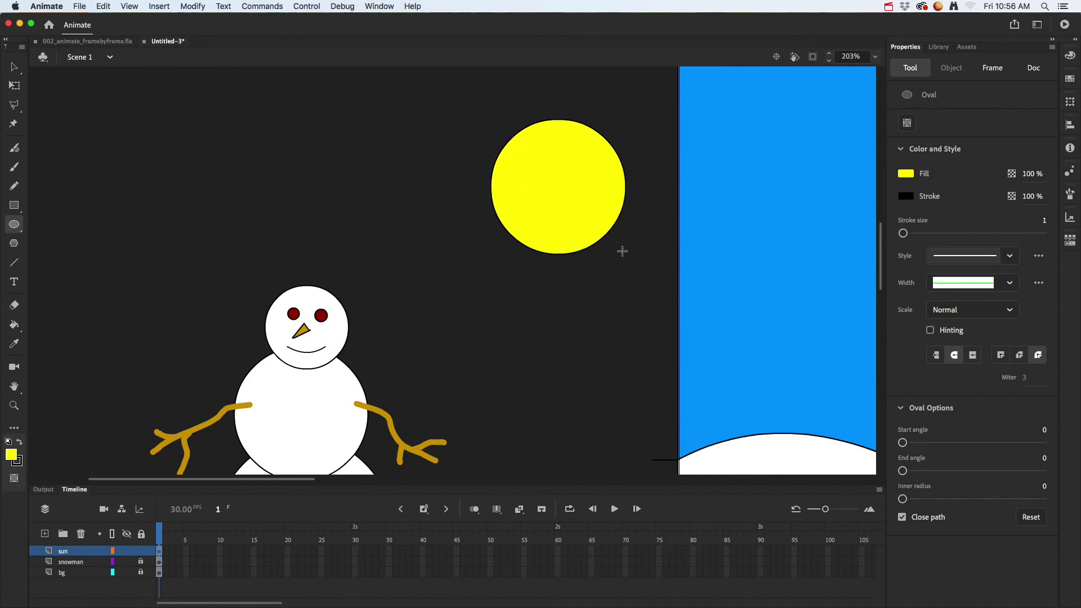
left_click(144, 555)
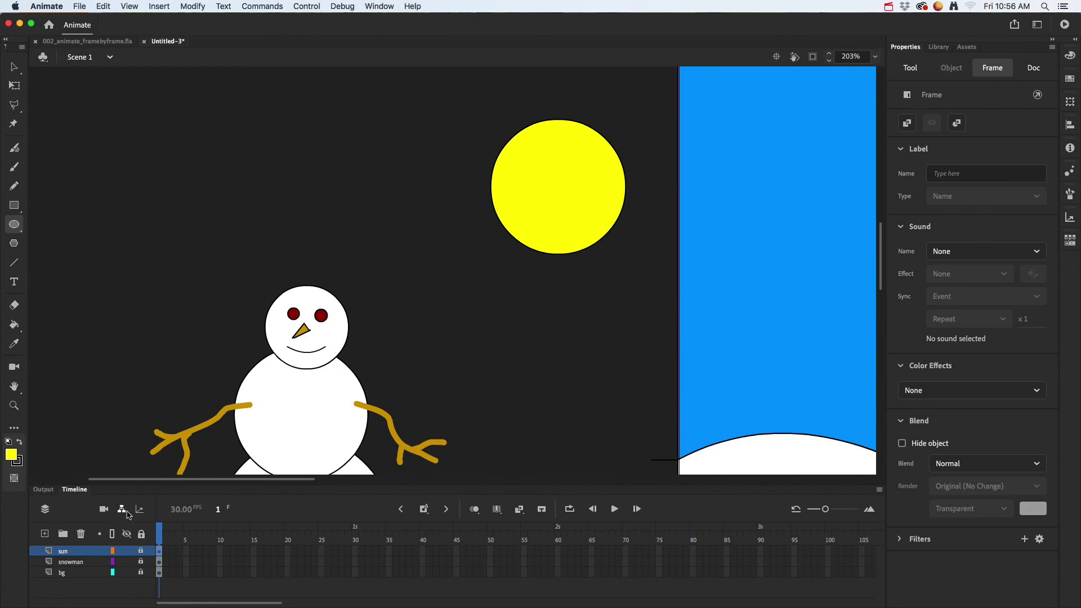
left_click(127, 551)
left_click(127, 551)
left_click(127, 562)
left_click(127, 561)
left_click(126, 572)
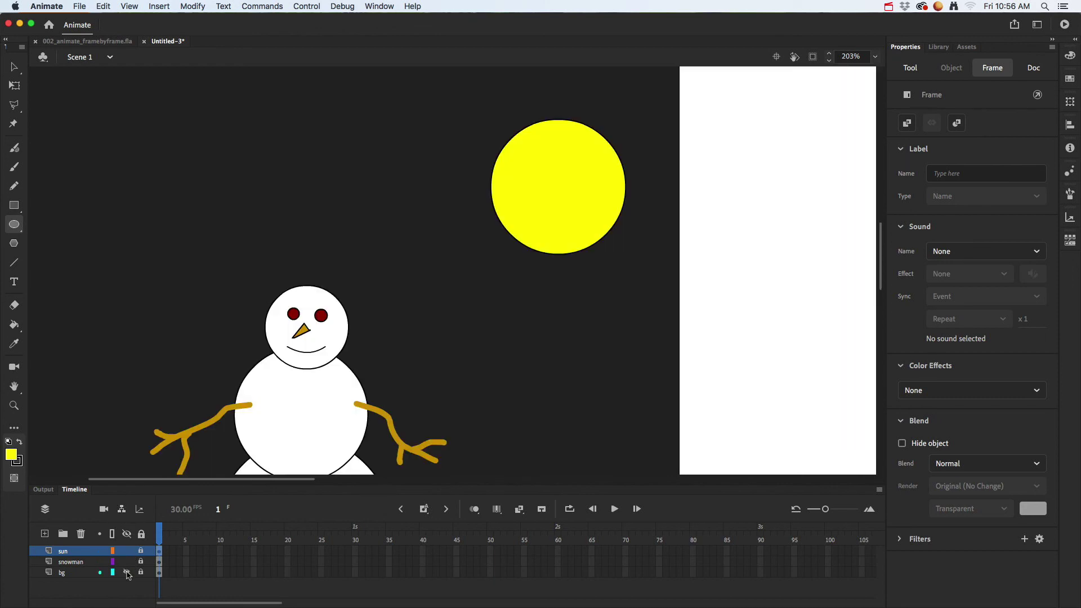
left_click(127, 573)
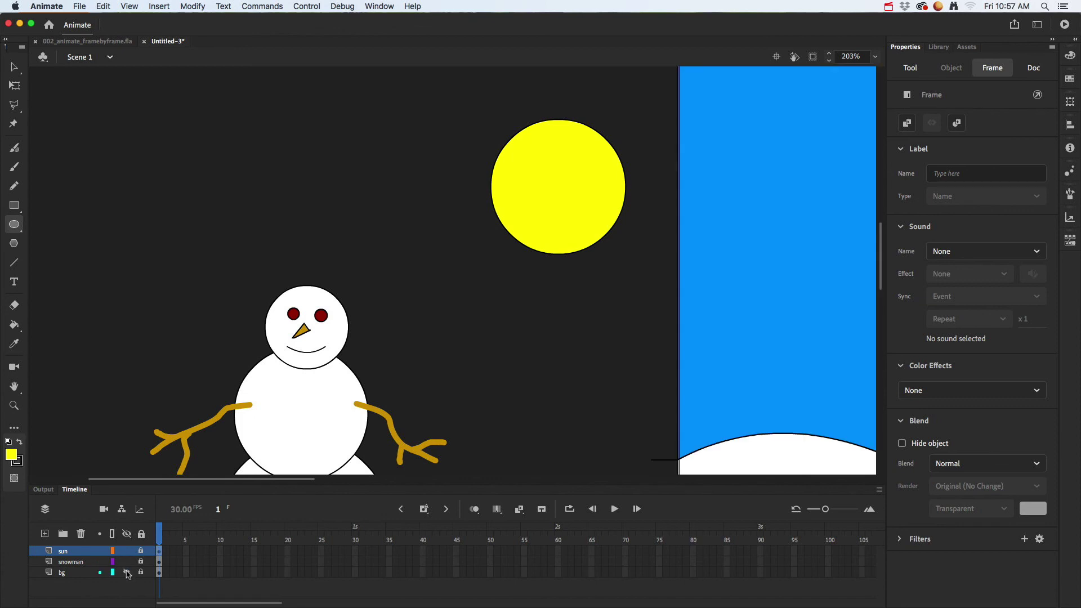
left_click(127, 572)
left_click(113, 551)
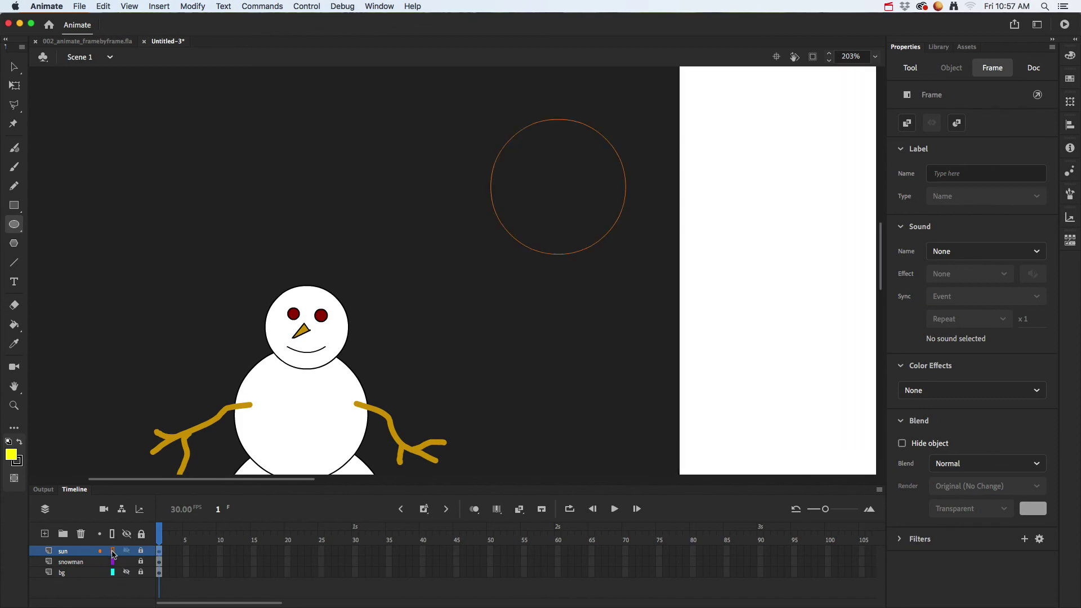
left_click(113, 562)
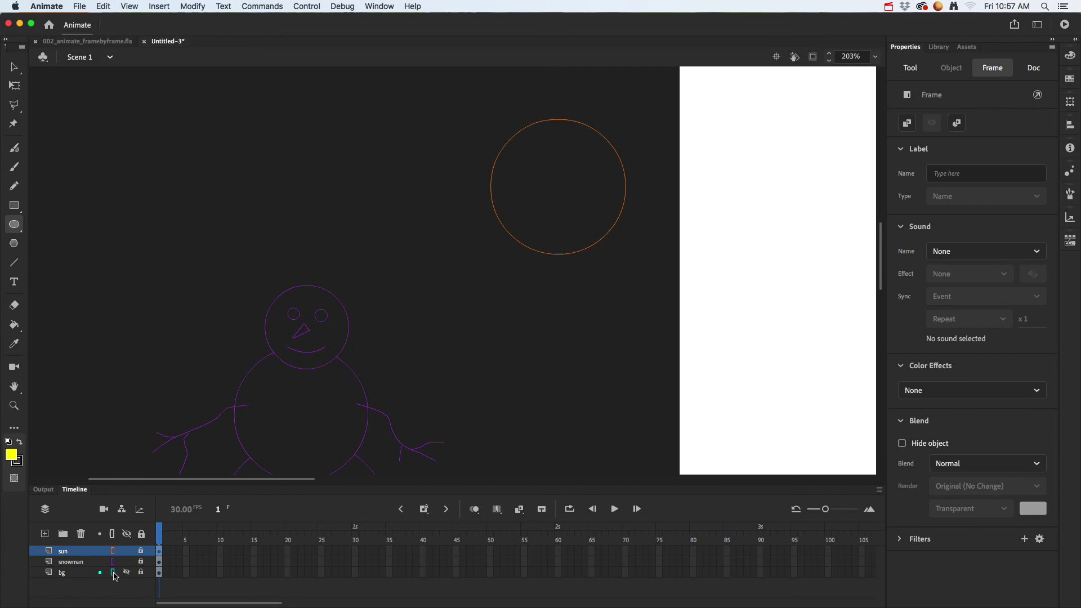
left_click(487, 406)
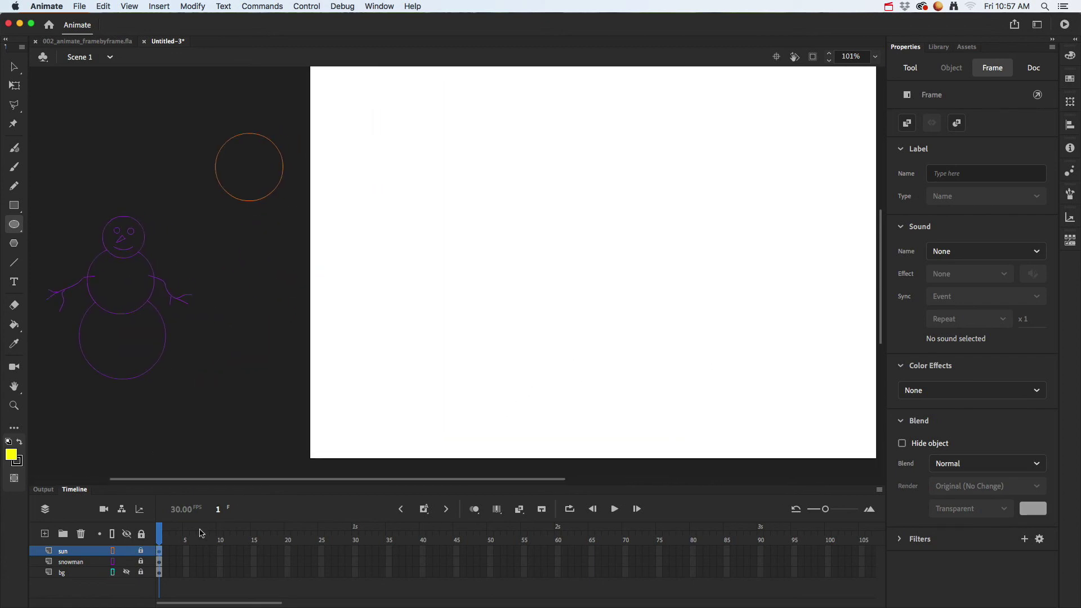
left_click(127, 573)
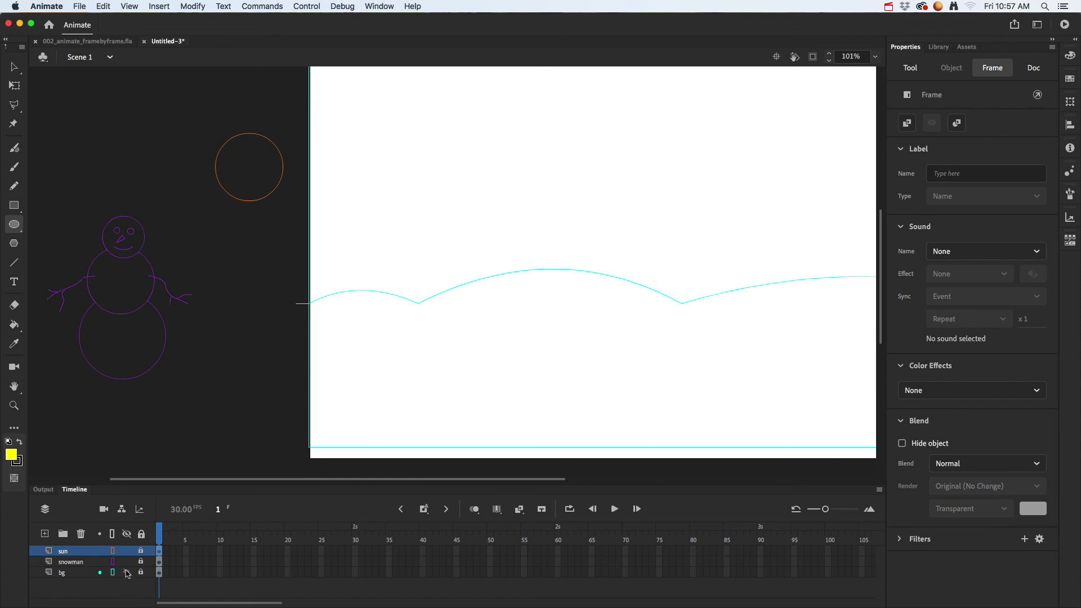
left_click(112, 572)
left_click(112, 562)
left_click(112, 552)
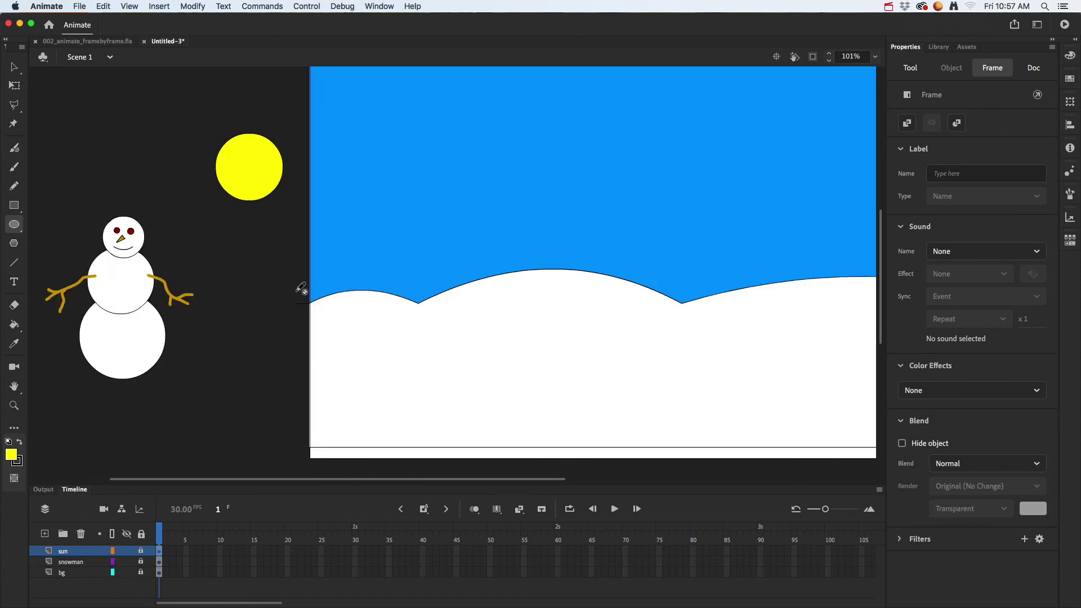
key("v")
Step: Convert the yellow sun shape into a Movie Clip symbol named 'sun'
left_click(142, 554)
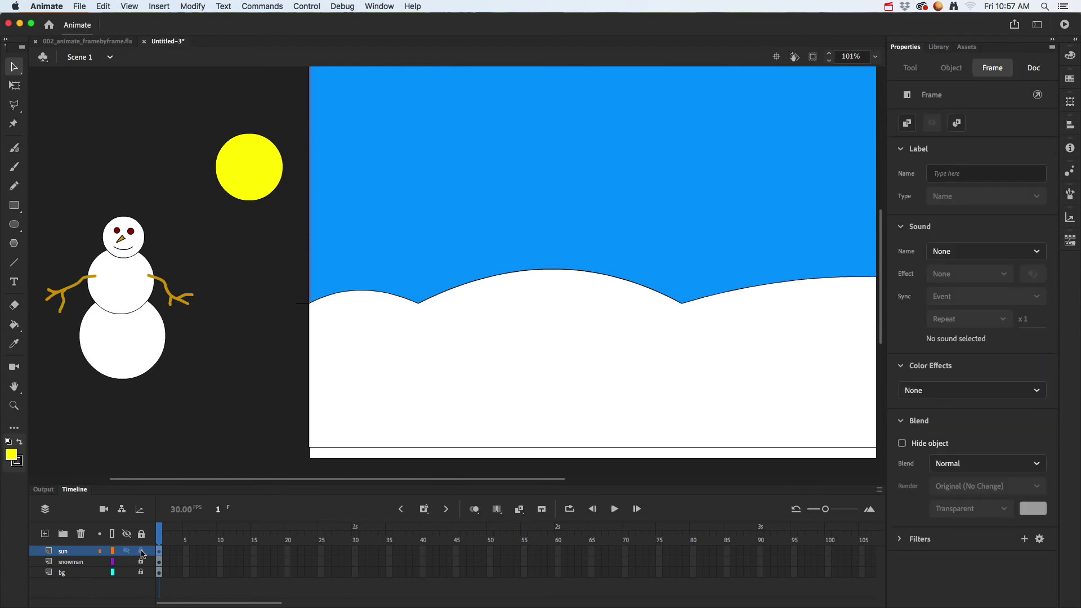
left_click_drag(180, 112, 299, 217)
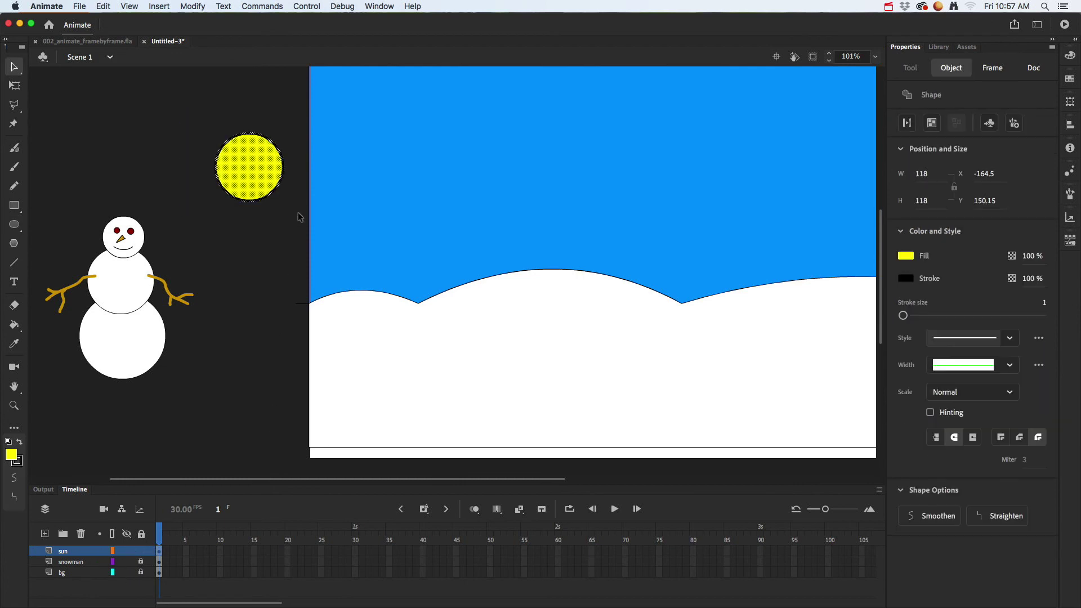
right_click(258, 173)
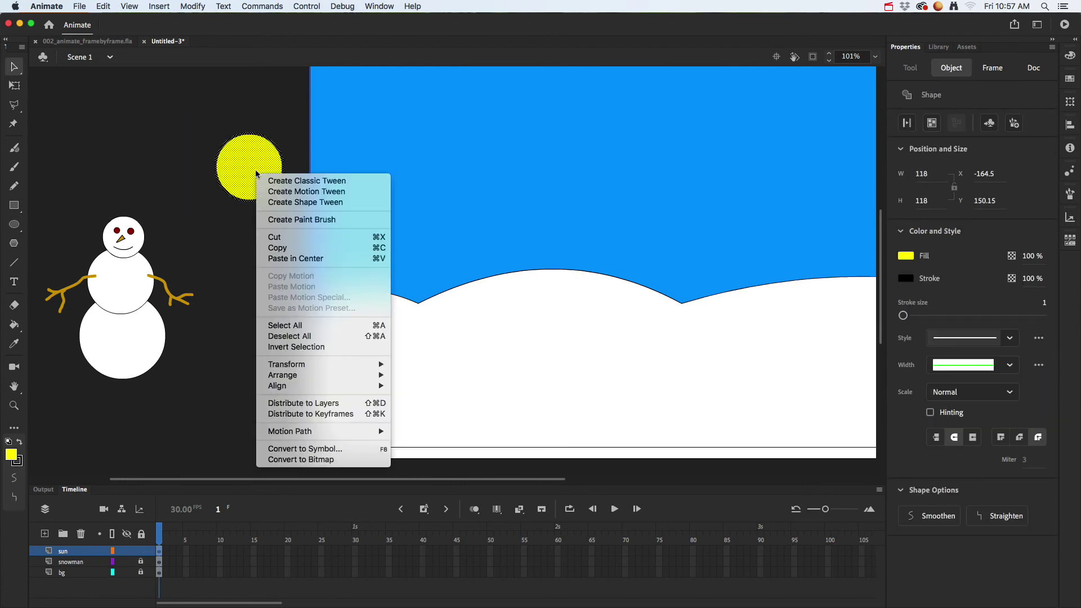
left_click(342, 449)
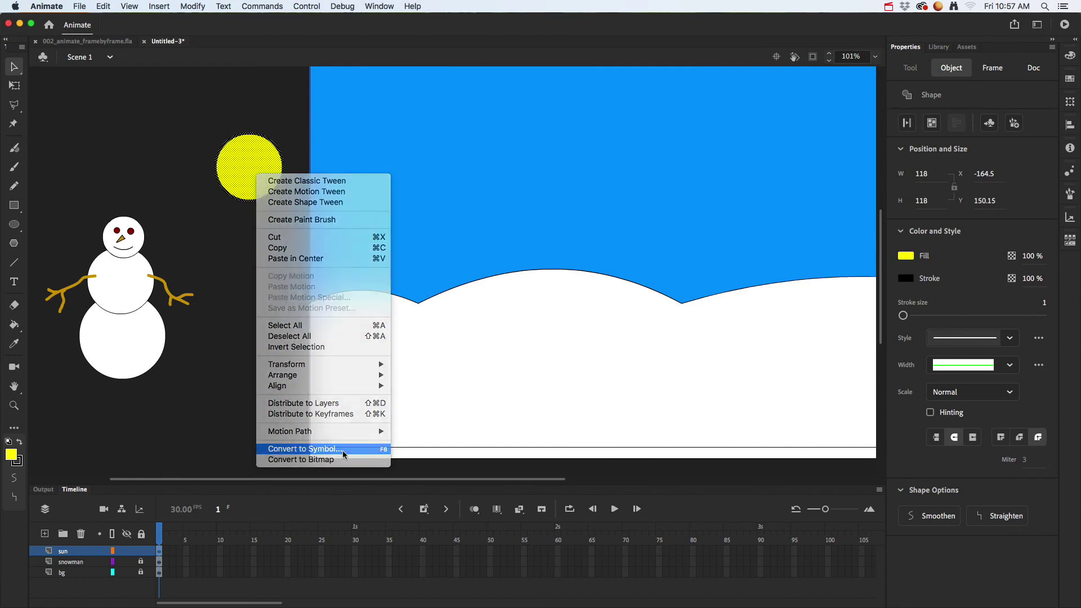
type("sun")
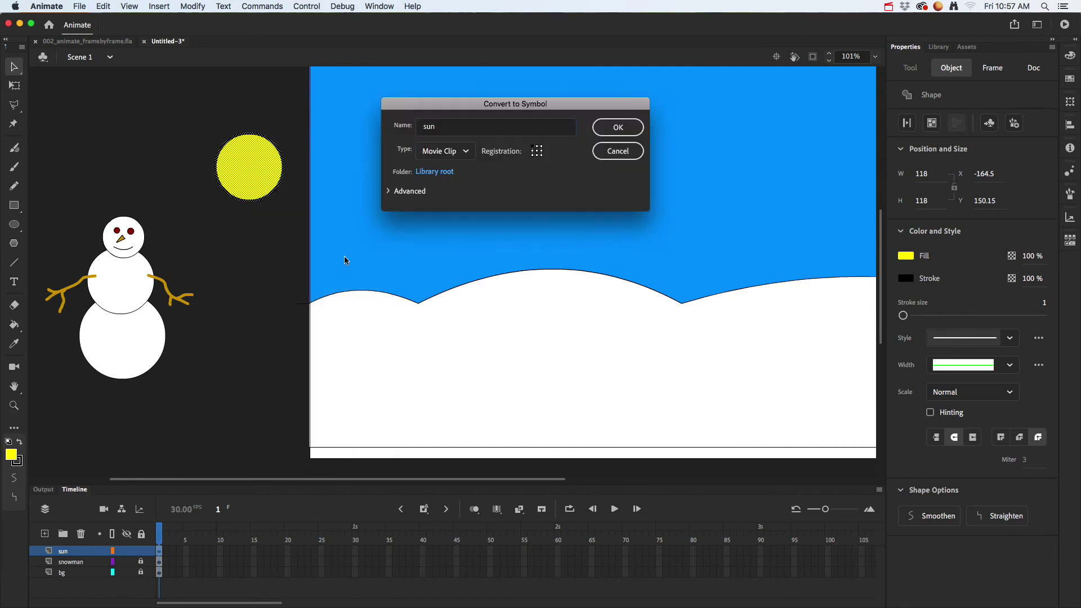
key("Return")
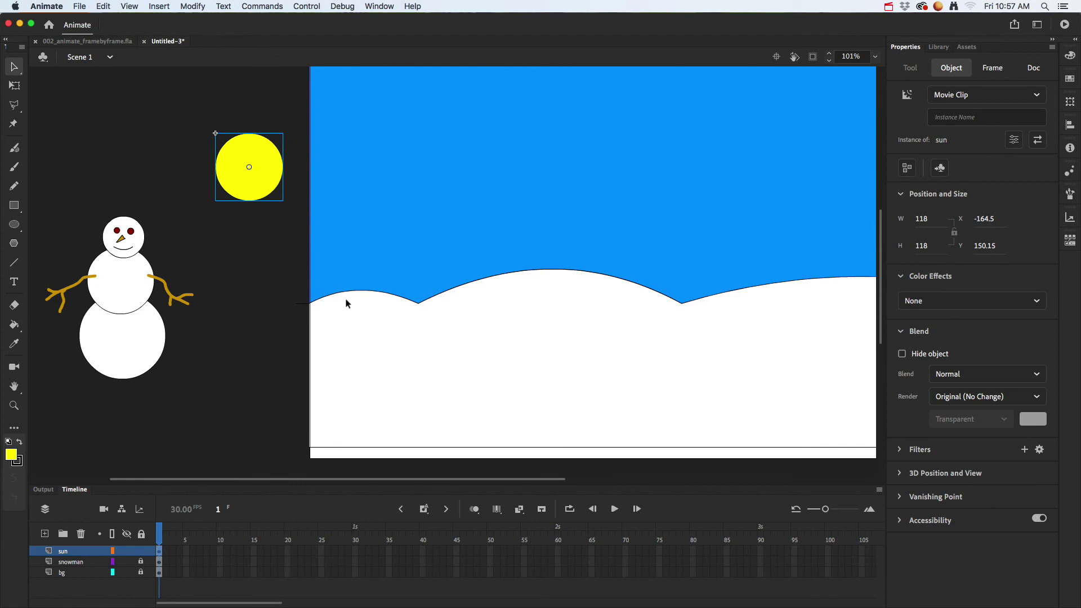
Step: Unlock the snowman layer, move the snowman right and down, and nudge the sun up-left
scroll(346, 303, "down", 3)
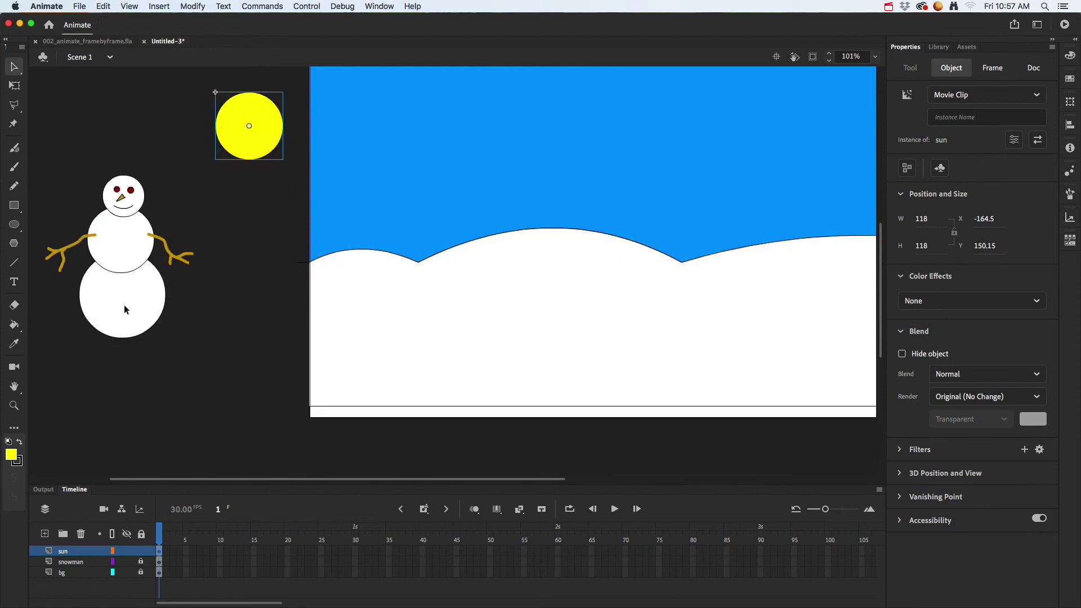
left_click_drag(125, 309, 167, 340)
left_click(141, 561)
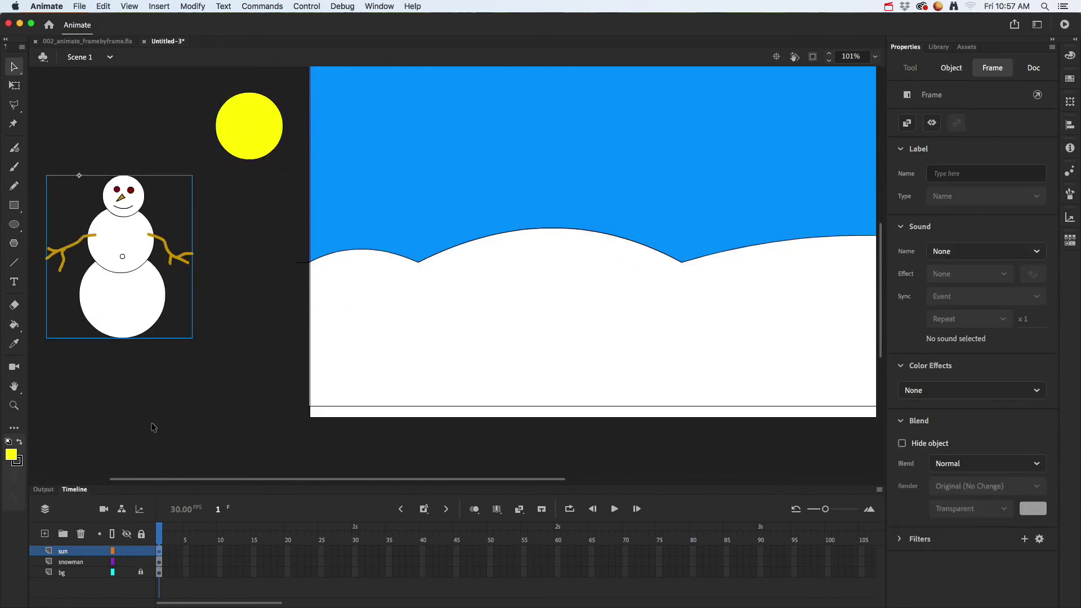
left_click_drag(121, 294, 186, 343)
left_click_drag(248, 120, 214, 113)
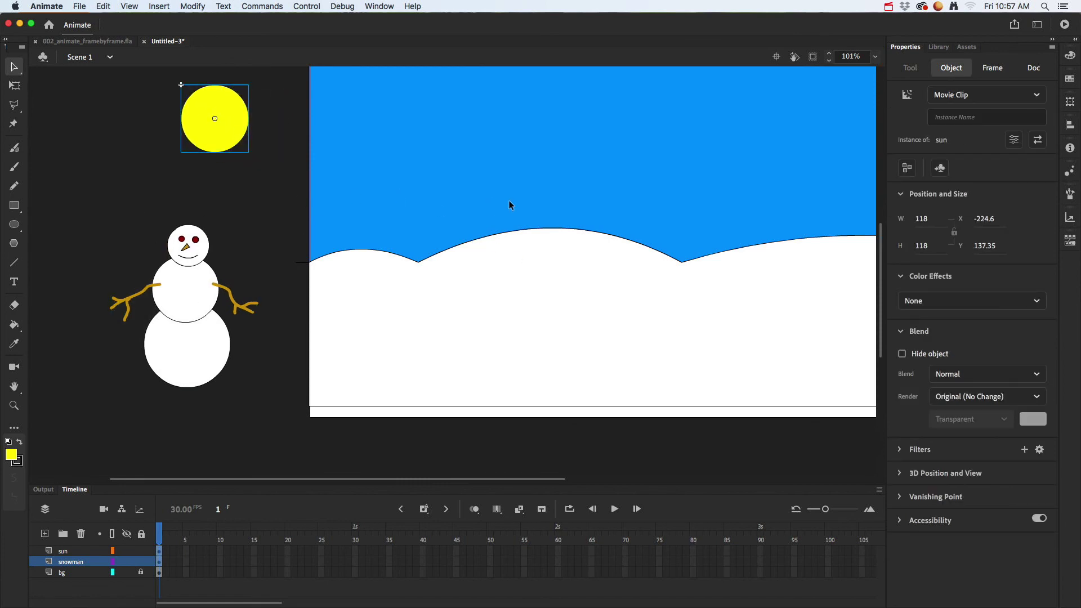